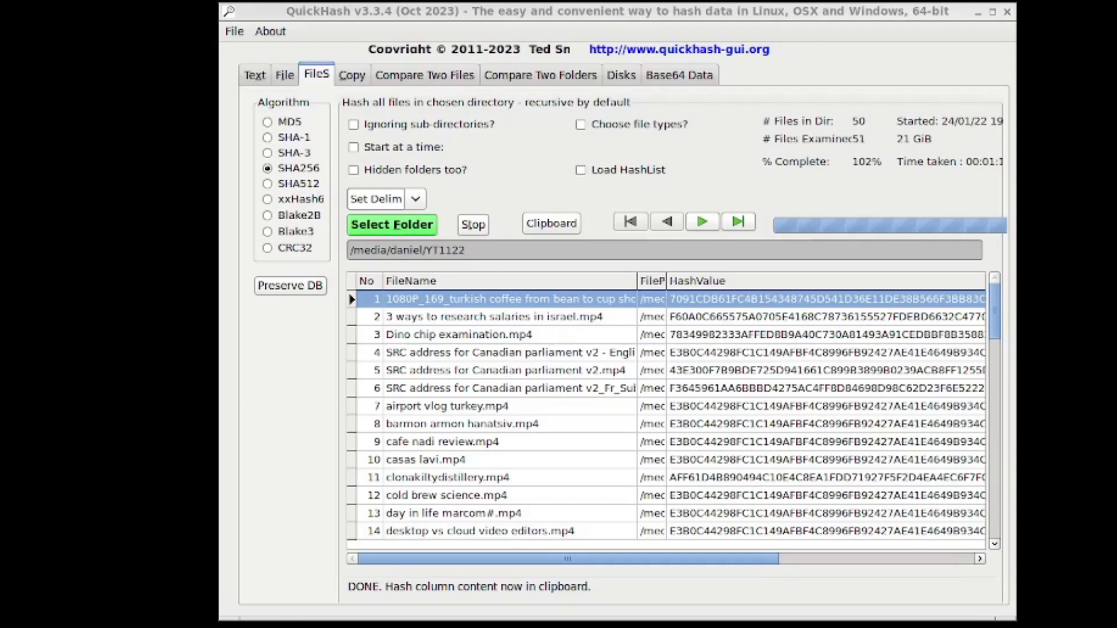
- Copy the entire grid of hashed YT1122 files to the clipboard and check its hash and file size columns
right_click(703, 296)
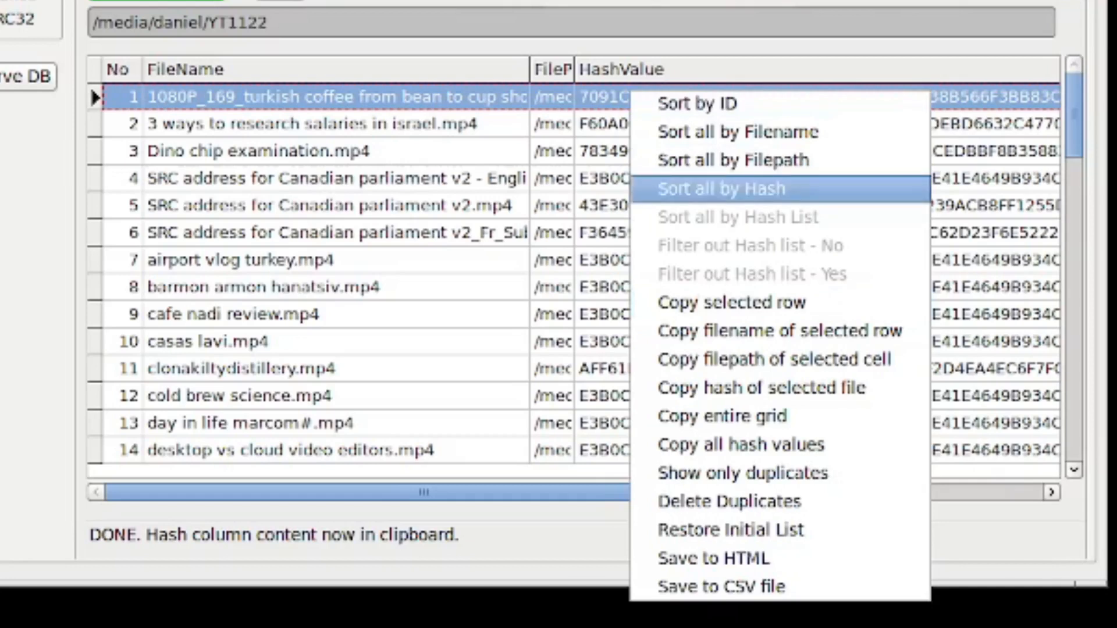
left_click(721, 417)
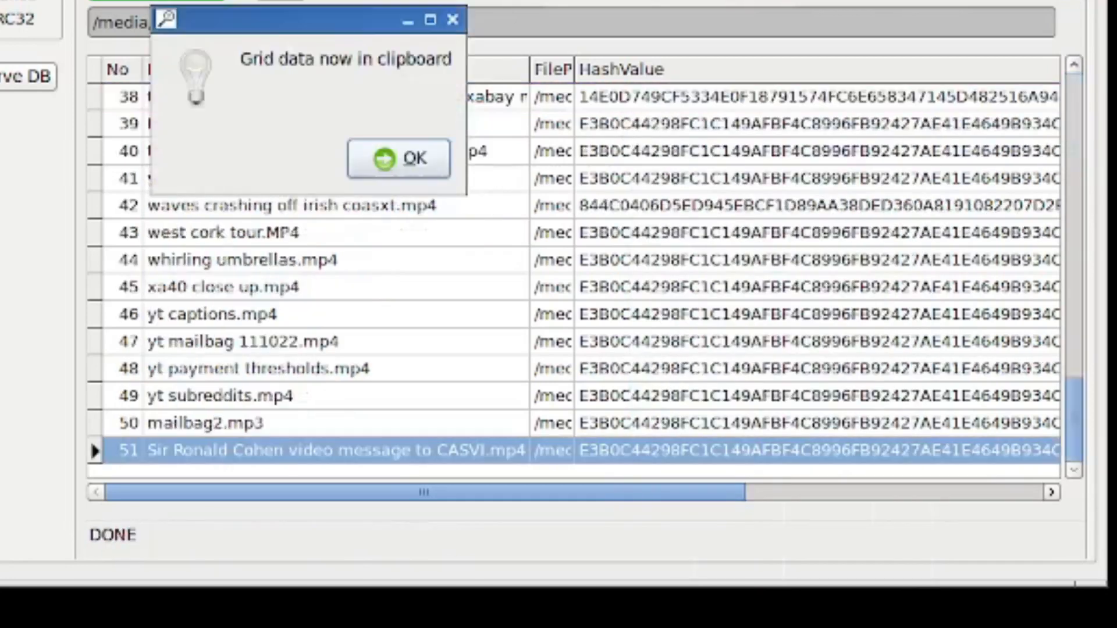
left_click(399, 158)
scroll(399, 159, "up", 20)
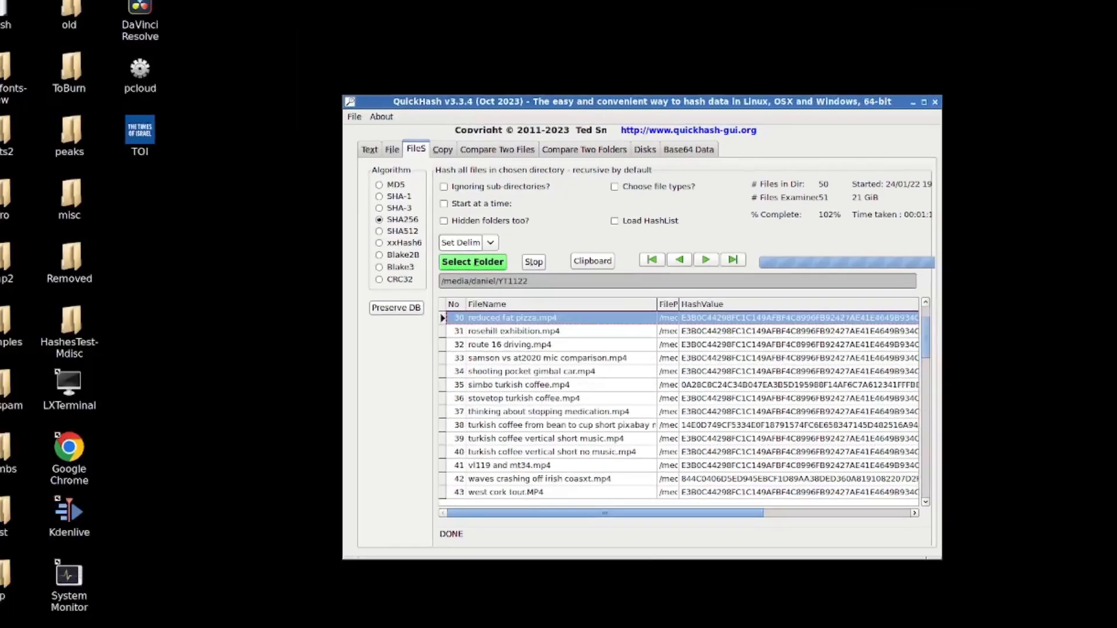
scroll(617, 326, "up", 10)
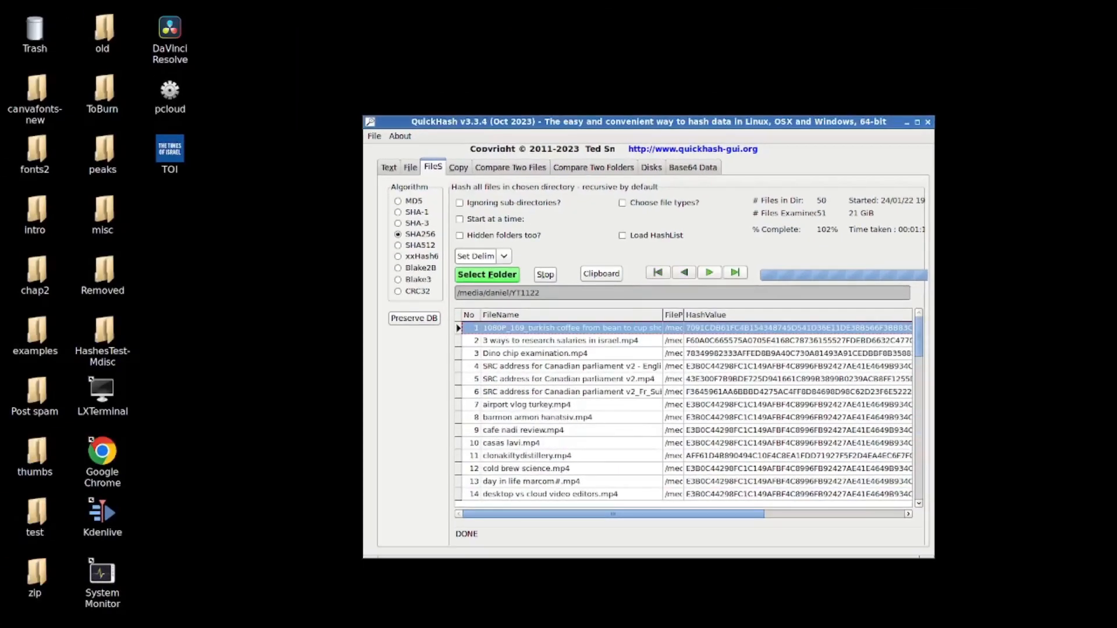
left_click_drag(613, 513, 754, 514)
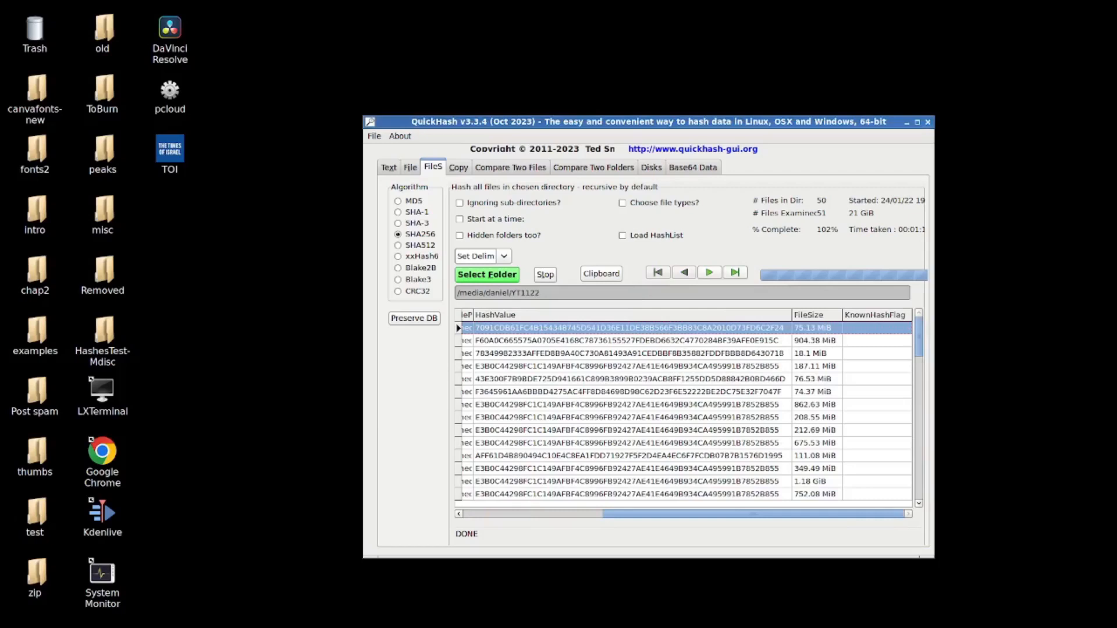
left_click_drag(754, 514, 613, 514)
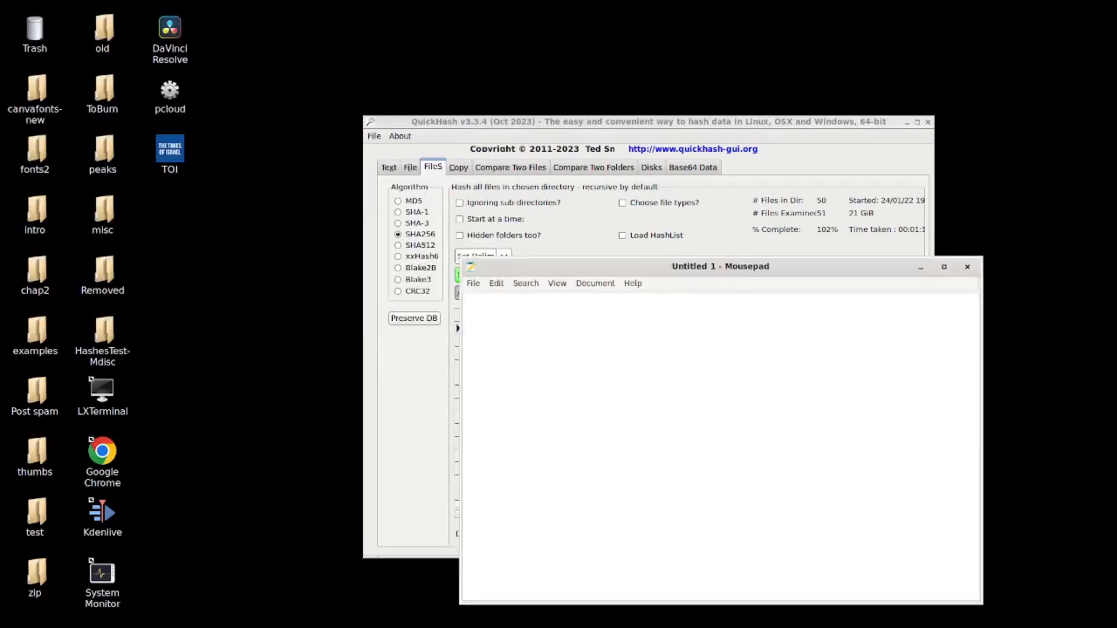
- Paste the copied grid data into the empty Mousepad document
key("ctrl+v")
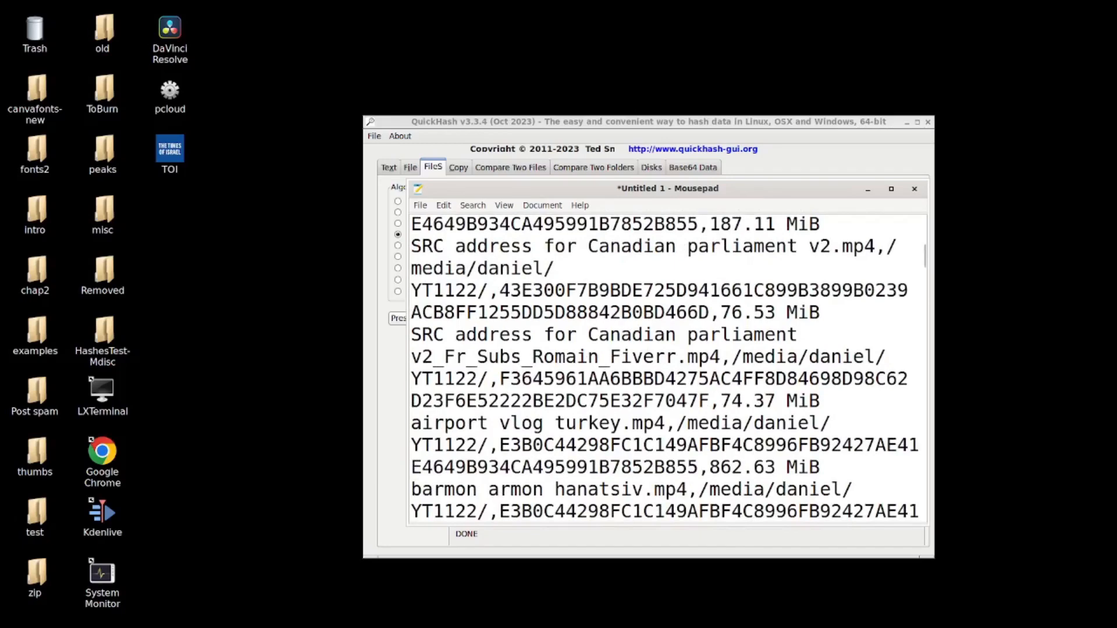
scroll(668, 368, "down", 20)
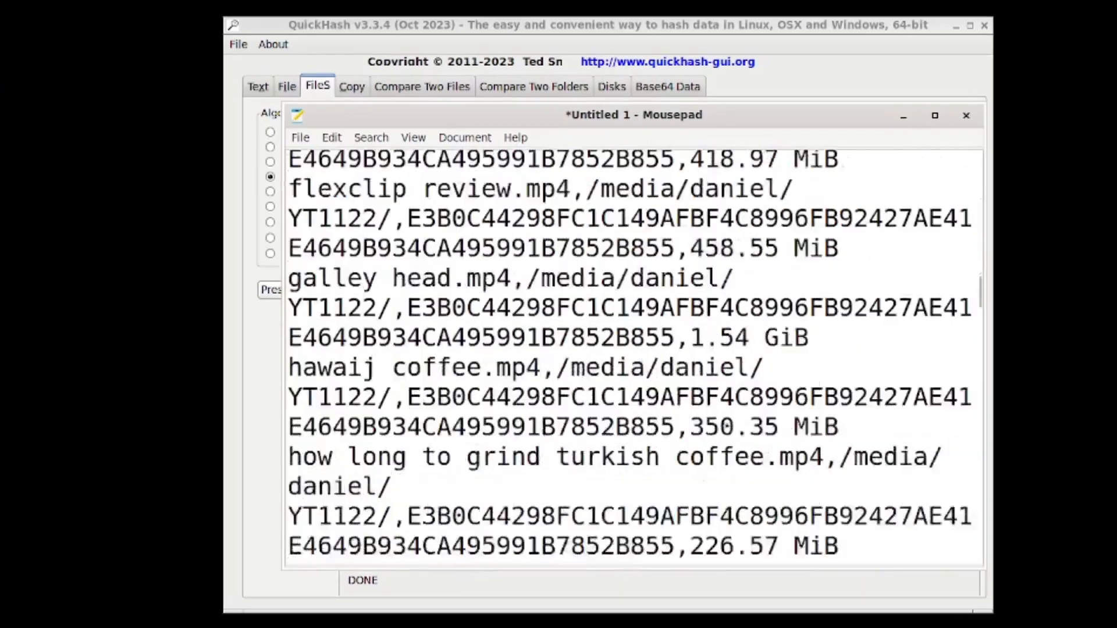
scroll(634, 357, "down", 2)
- Examine the file names, paths, hashes and sizes in the pasted text, highlighting the hawaij coffee.mp4 entry, and minimise Mousepad
left_click_drag(407, 347, 690, 376)
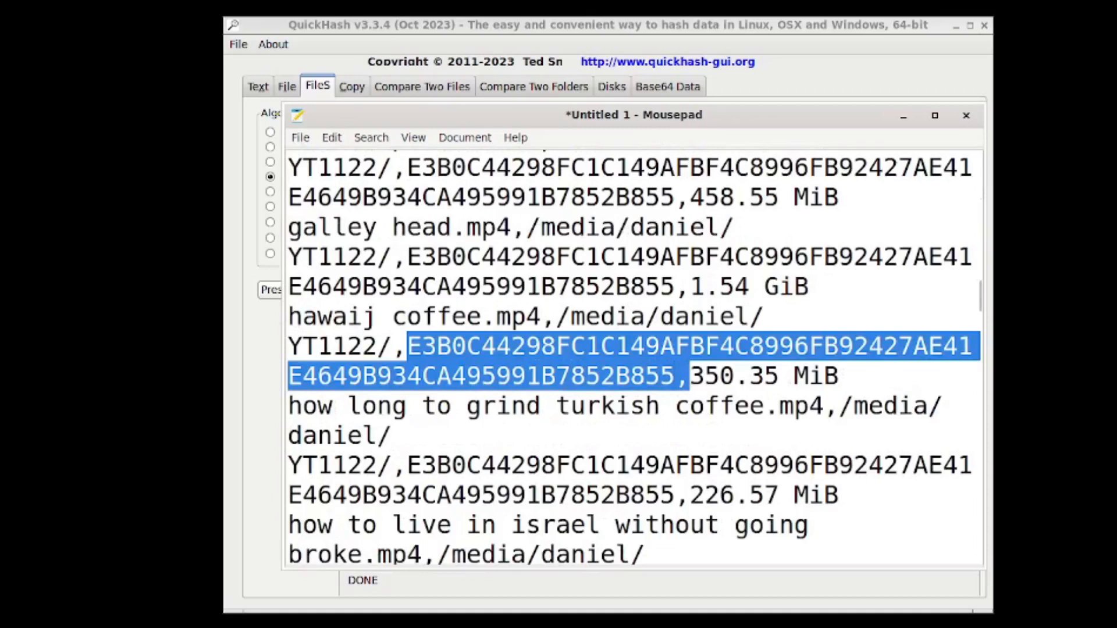
left_click_drag(557, 317, 795, 405)
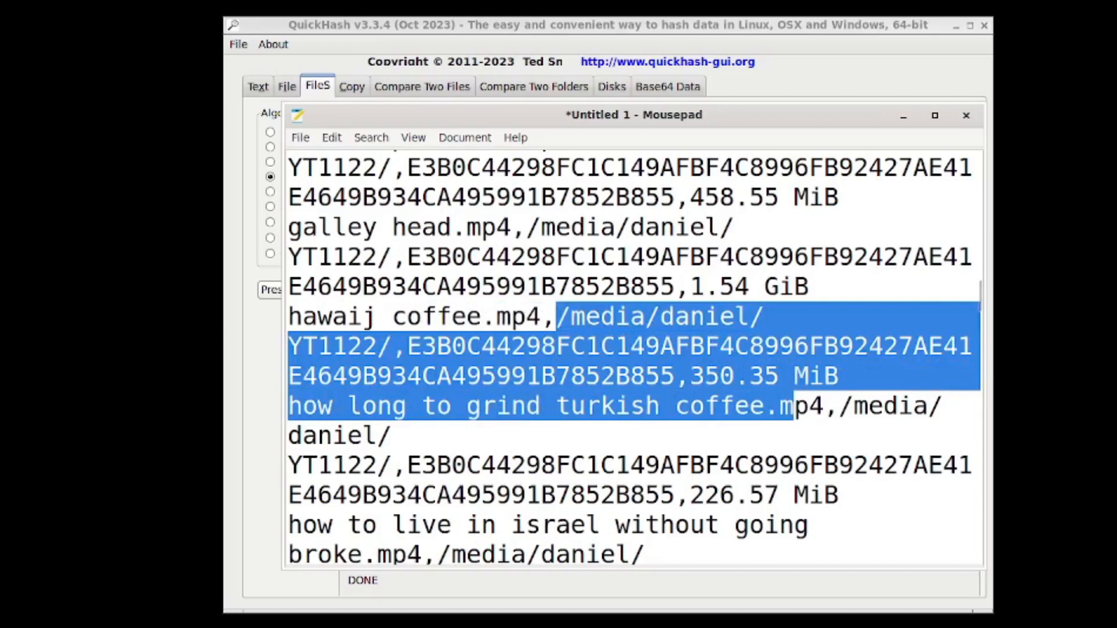
left_click(839, 406)
scroll(840, 405, "down", 3)
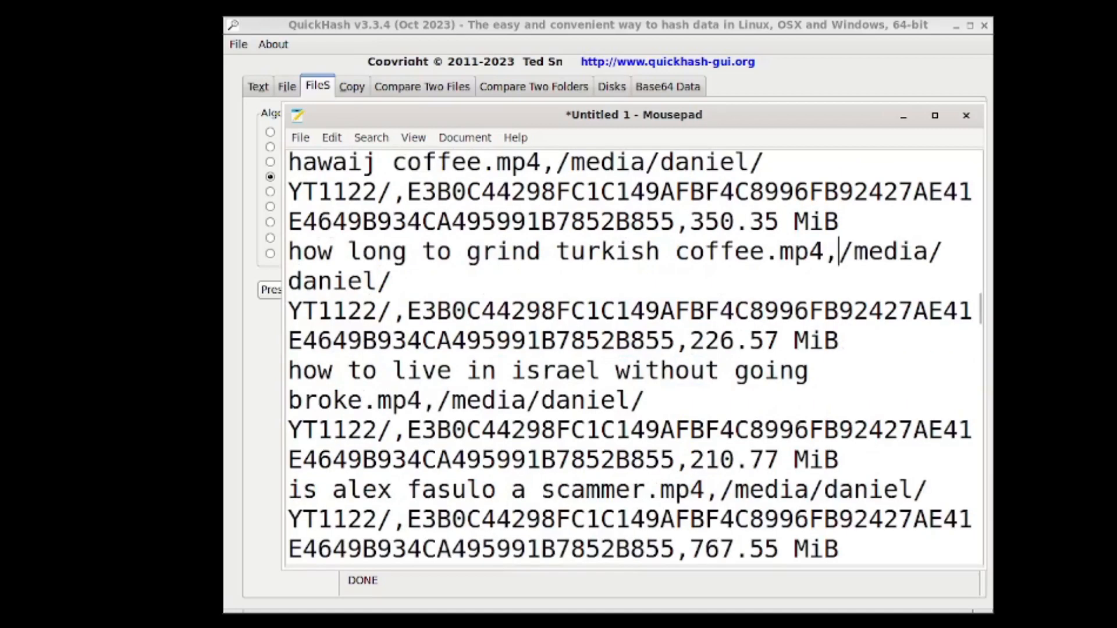
scroll(633, 357, "up", 5)
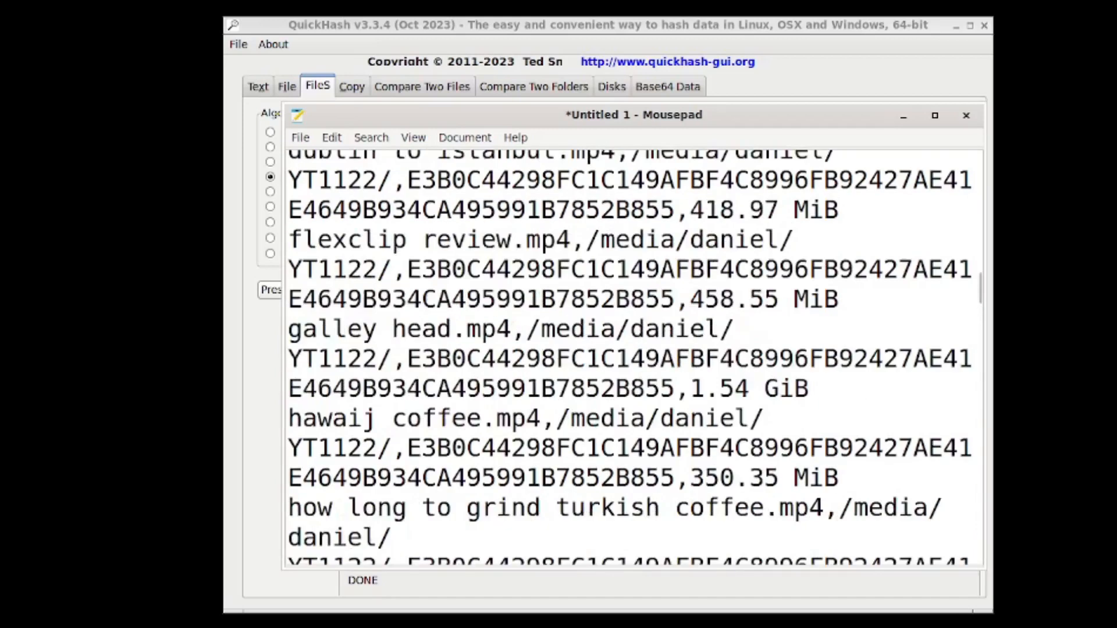
left_click(904, 115)
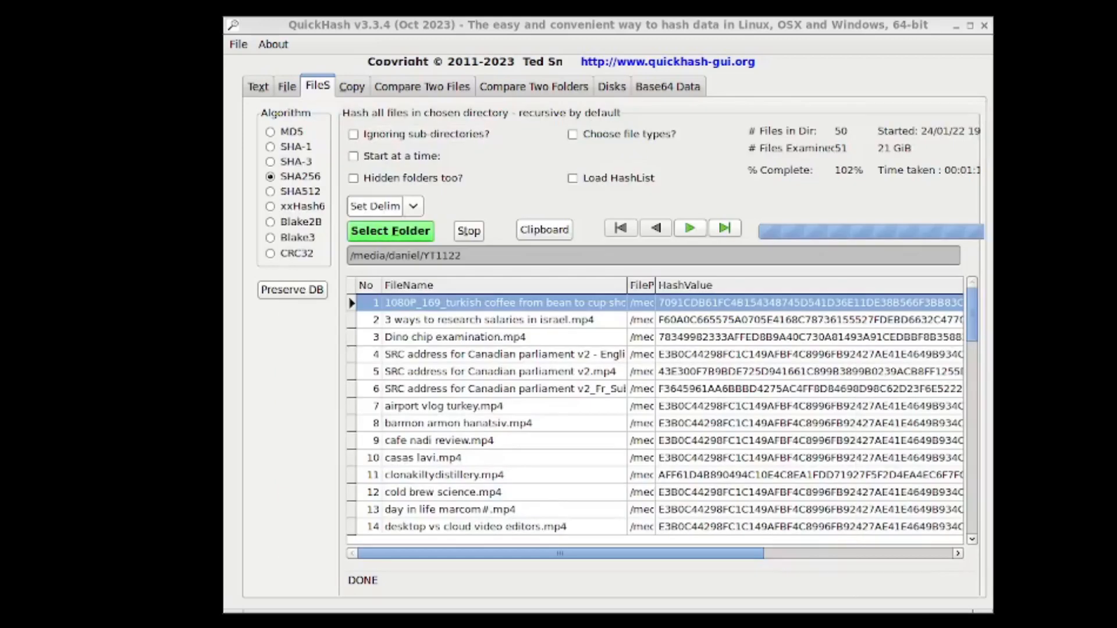
left_click_drag(1106, 70, 607, 104)
scroll(607, 346, "up", 4)
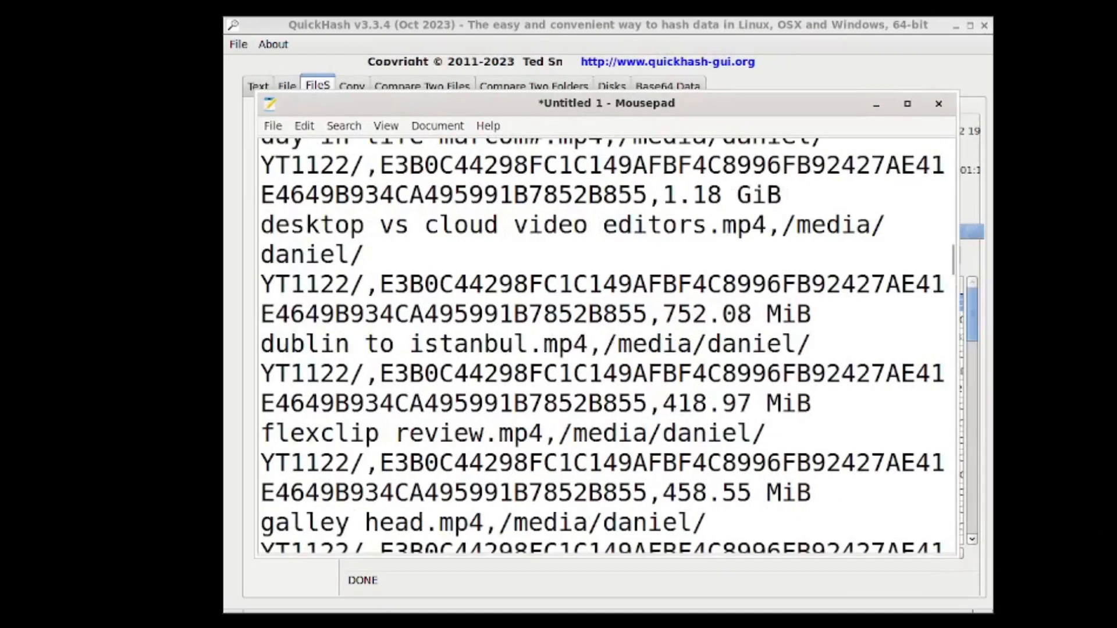
left_click(877, 104)
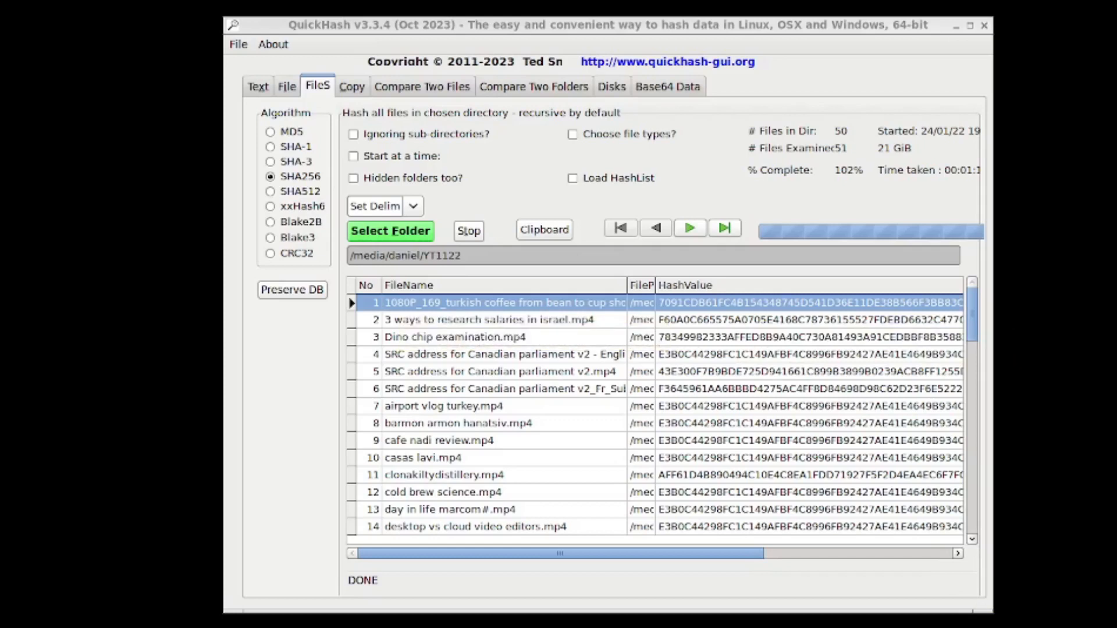
right_click(437, 300)
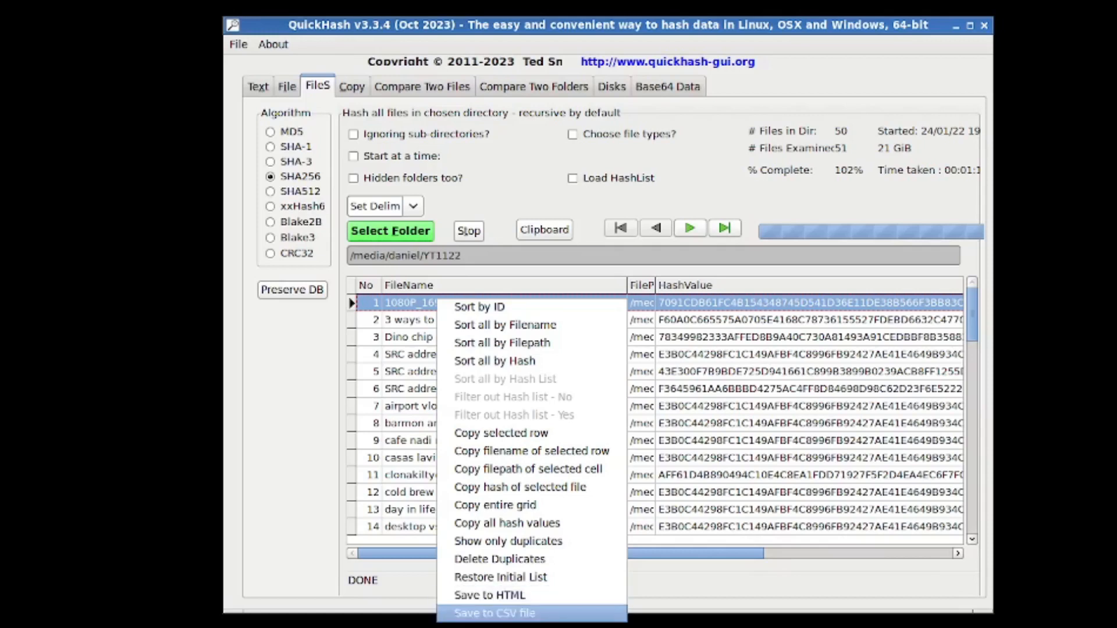
key("Return")
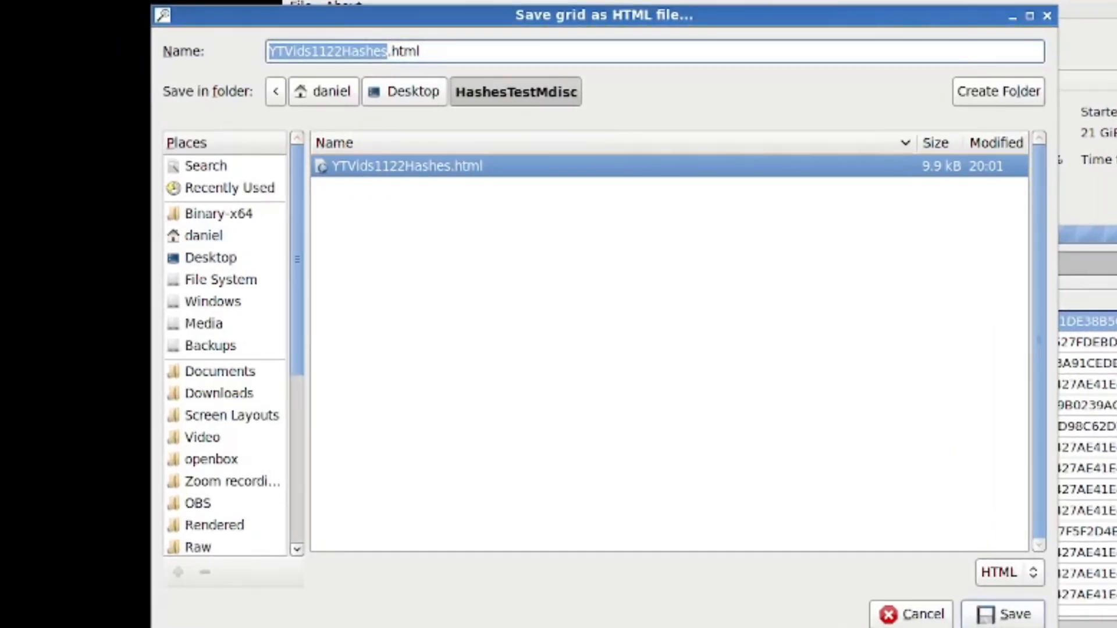
key("Escape")
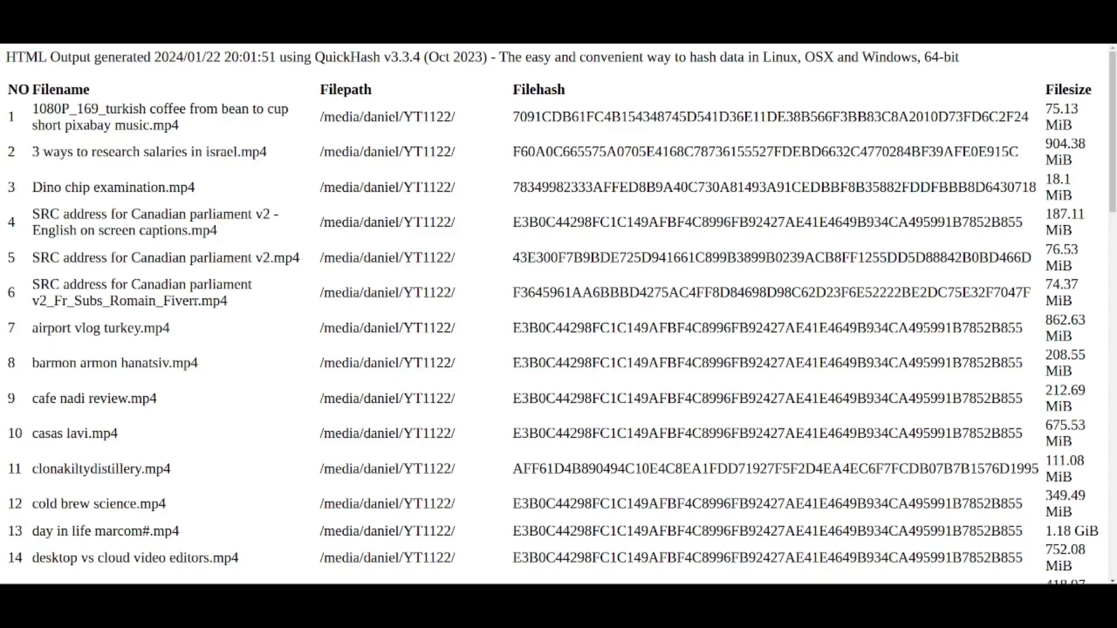
- Select the first video's hash in the HTML report and switch to single-file hashing in QuickHash
left_click_drag(513, 116, 1029, 117)
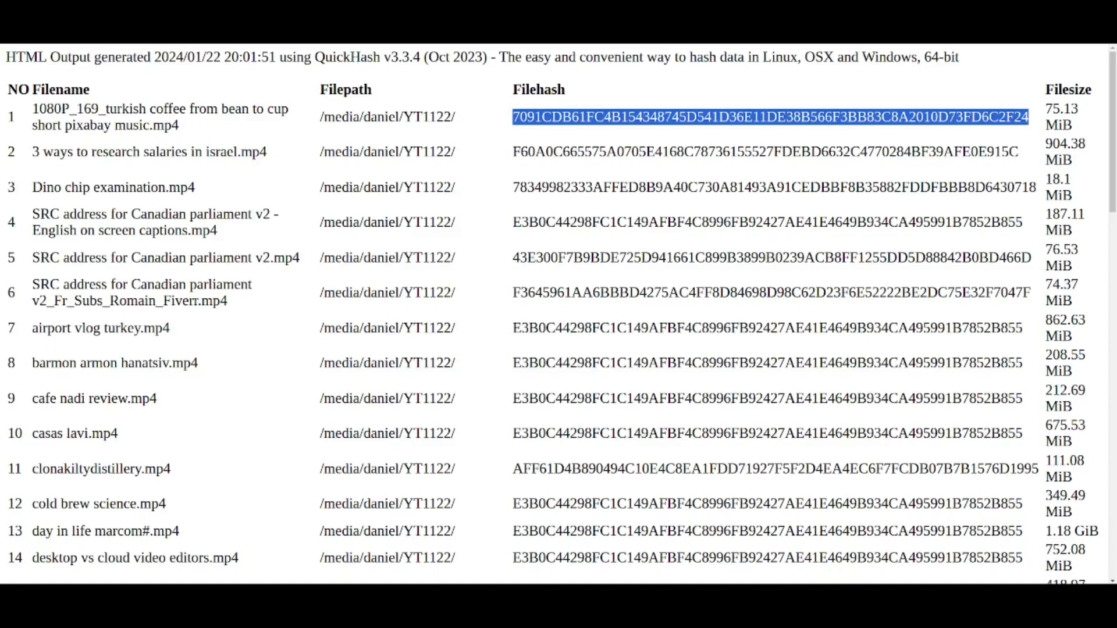
key("alt+Tab")
left_click(511, 132)
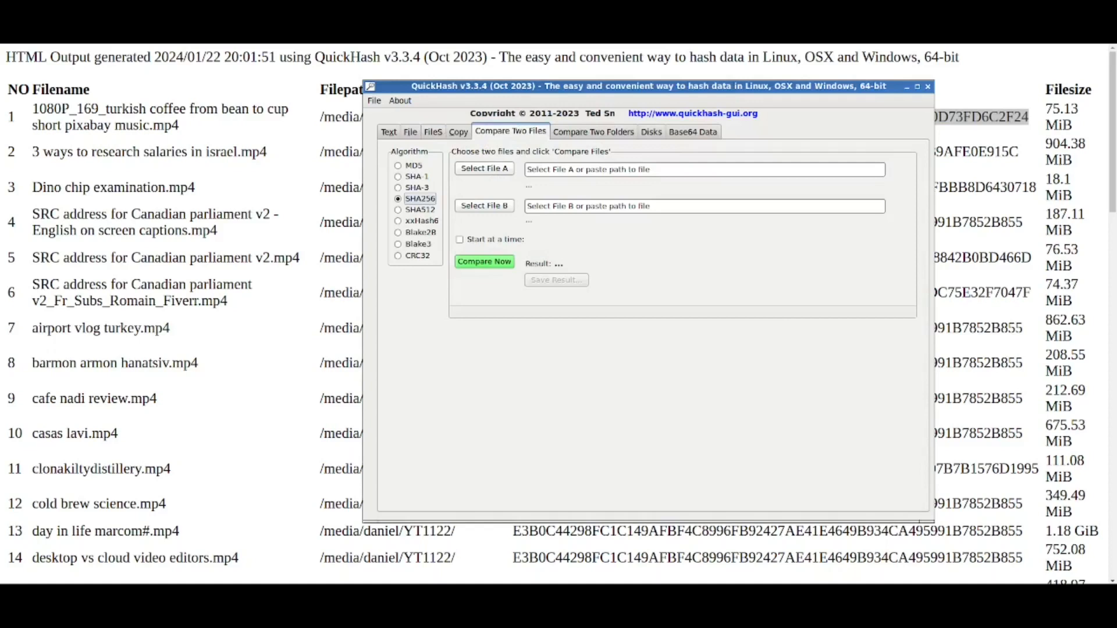
left_click(433, 132)
left_click(411, 132)
left_click(389, 132)
left_click(410, 132)
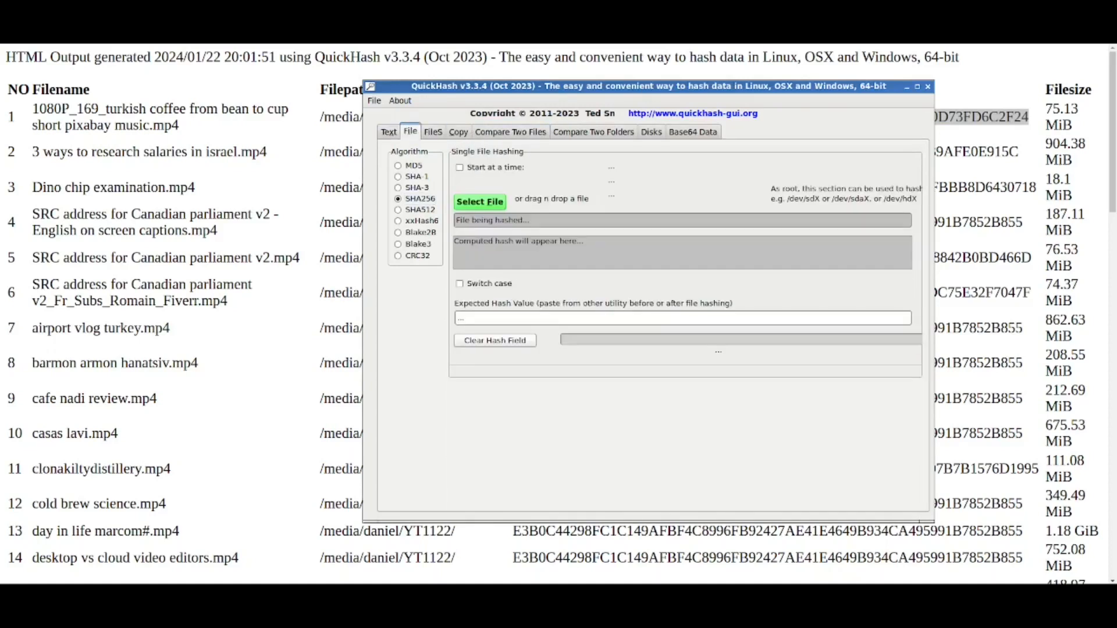
- Copy the first video's hash from the HTML report and paste it as the expected hash value for single-file hashing
left_click_drag(649, 86, 525, 221)
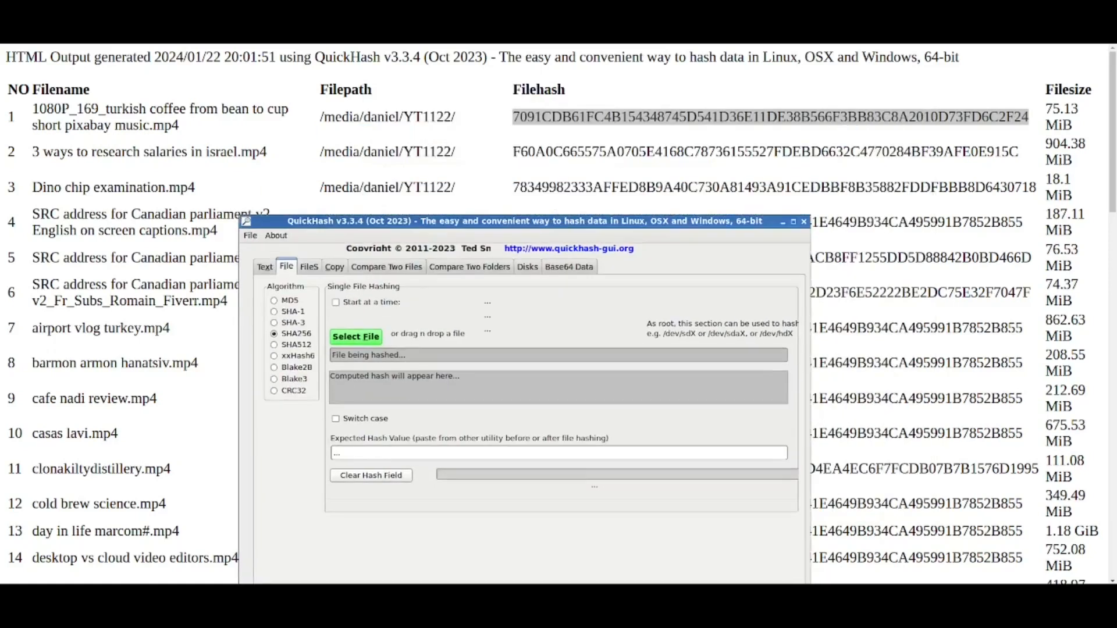
right_click(536, 119)
left_click(576, 133)
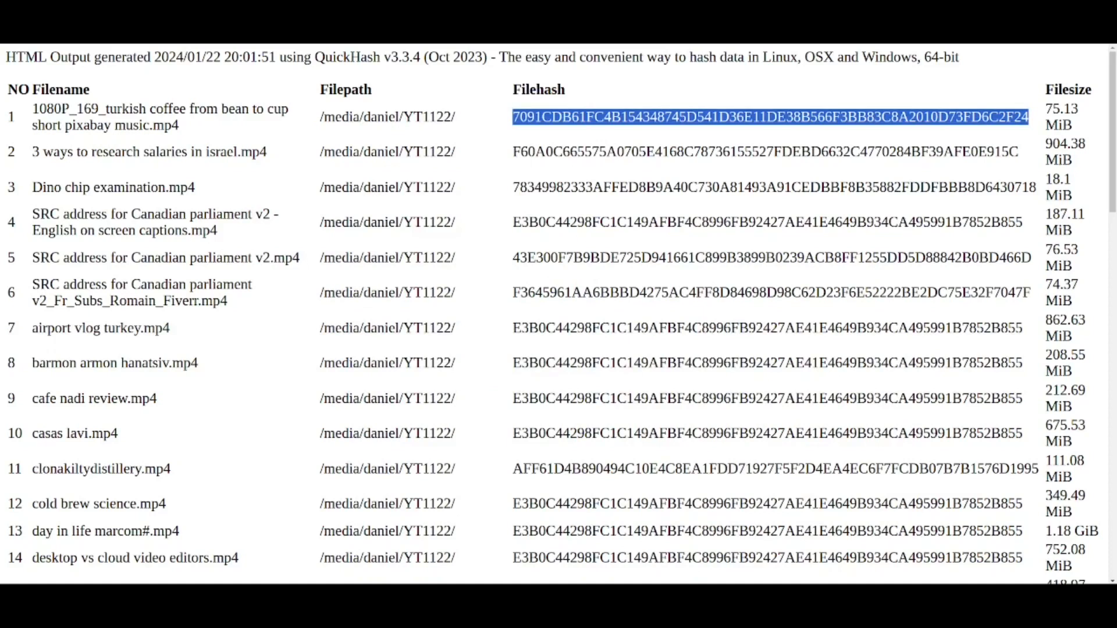
key("alt+Tab")
left_click_drag(525, 222, 536, 119)
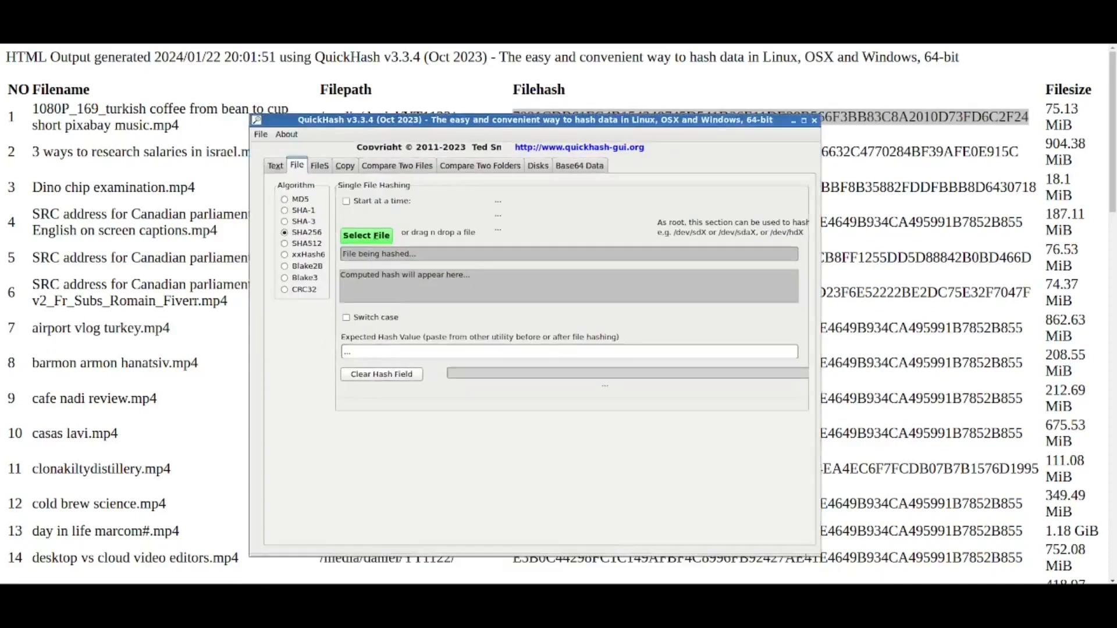
left_click(569, 351)
key("ctrl+v")
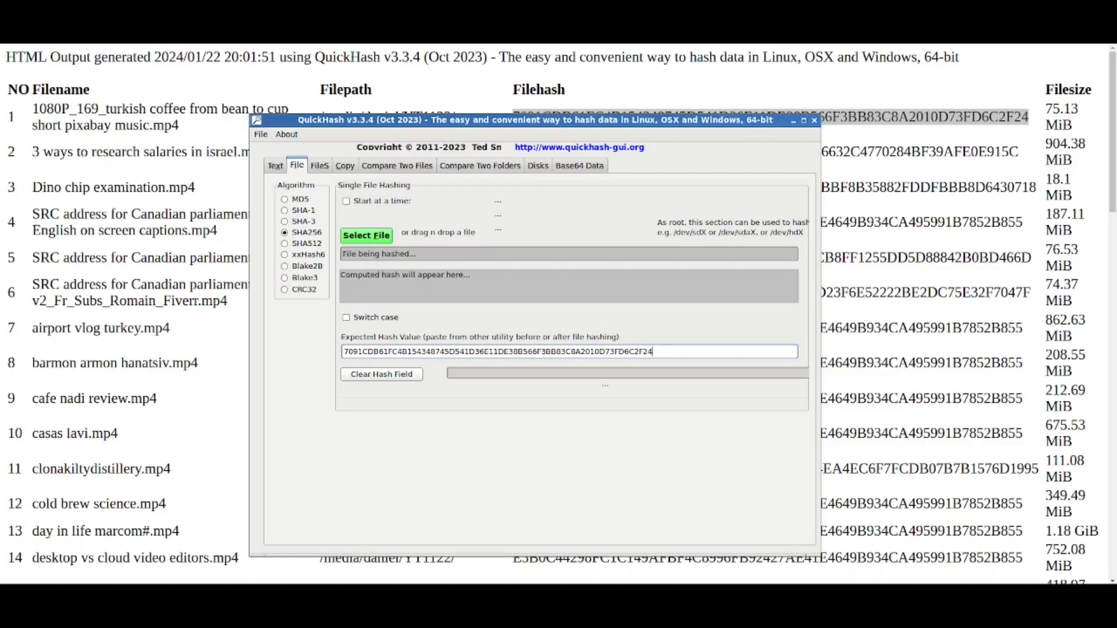
- Turn on Load HashList for the multi-file hashing and close the hash set chooser without picking a file
left_click(320, 166)
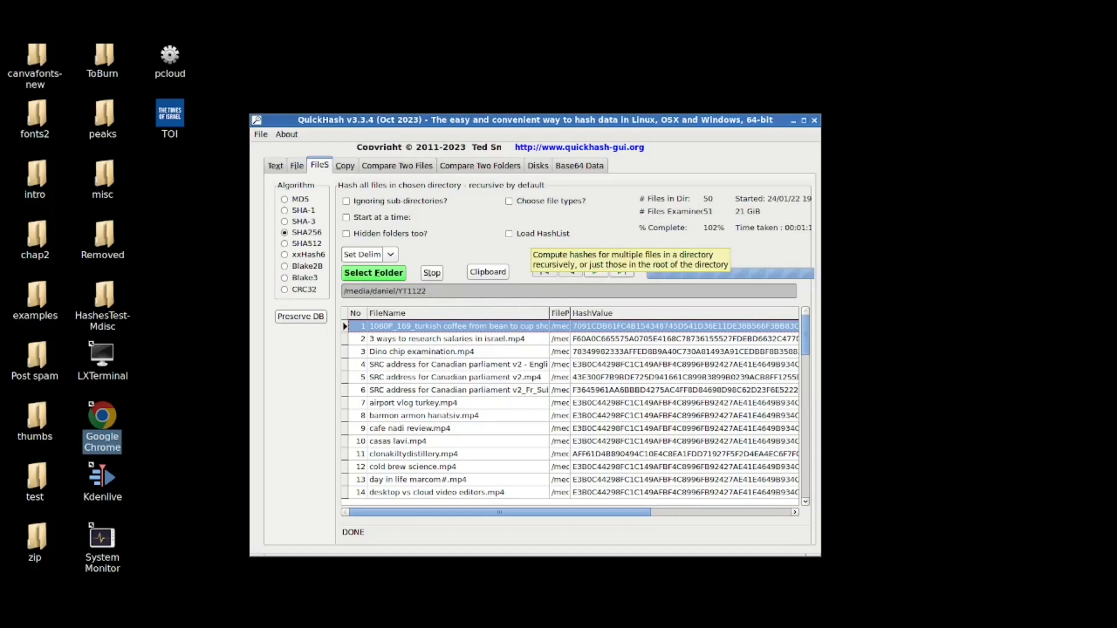
left_click(526, 234)
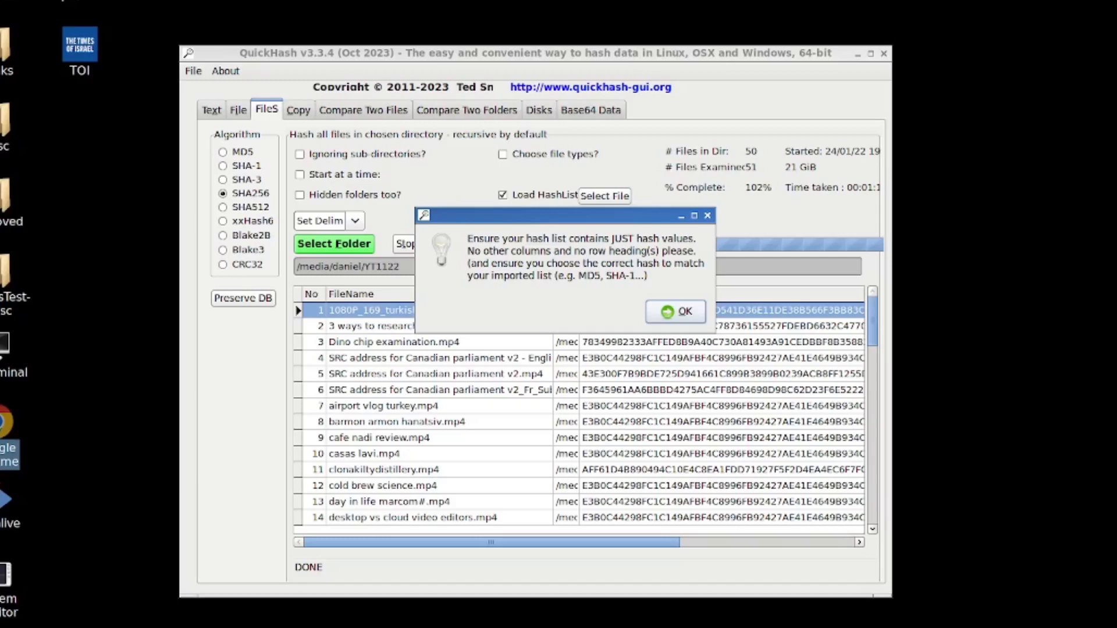
key("Return")
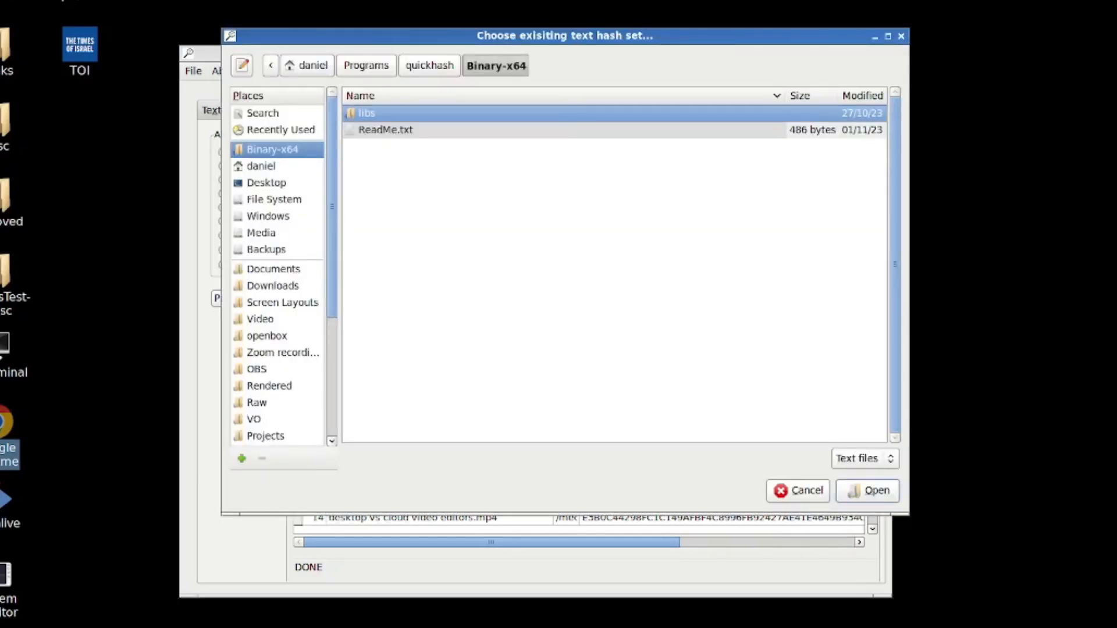
left_click(902, 36)
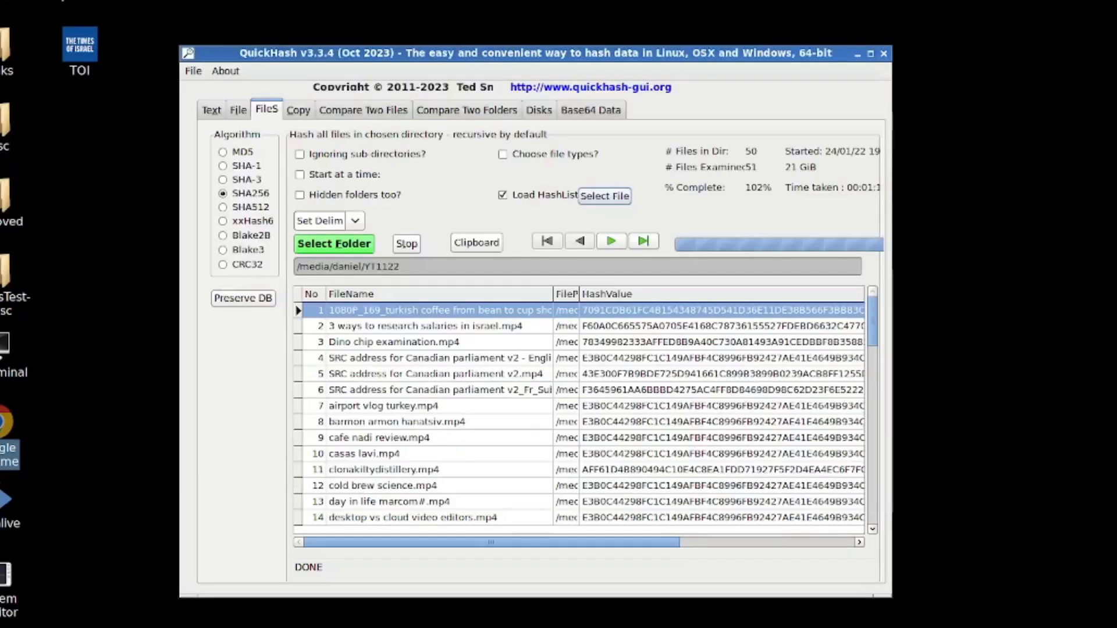
left_click(605, 195)
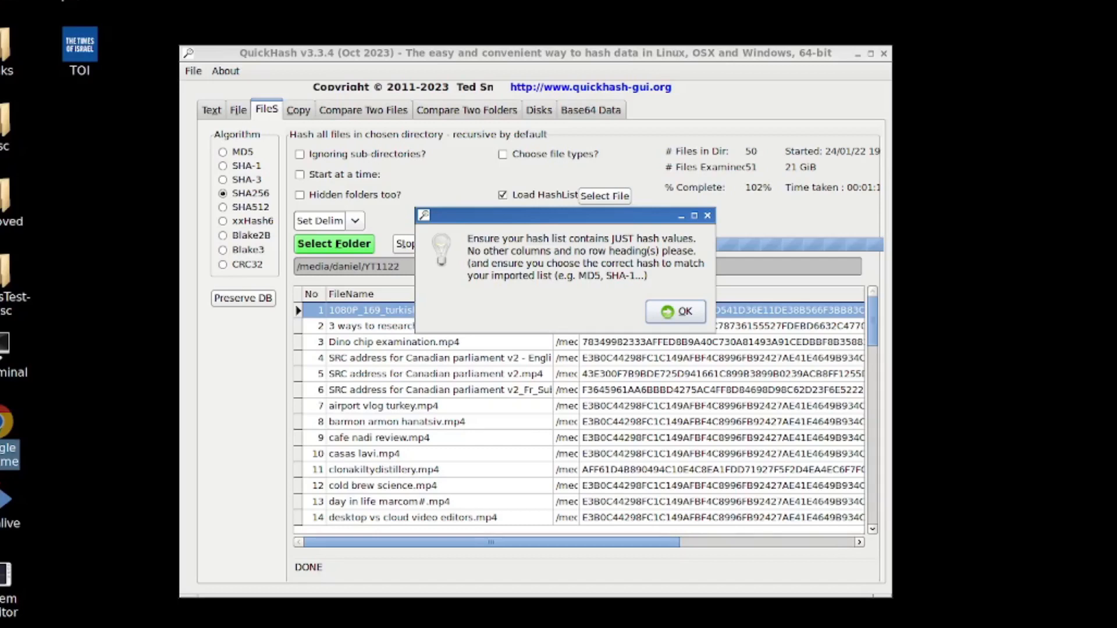
left_click(675, 312)
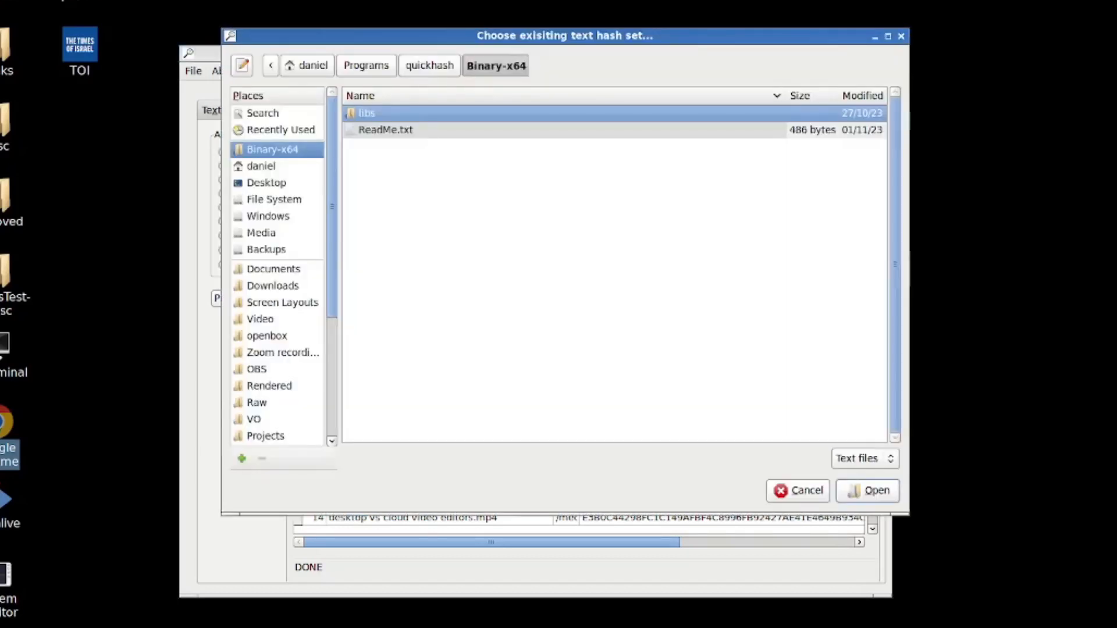
left_click(801, 491)
- Copy all hash values from the YT1122 results grid to the clipboard
right_click(601, 309)
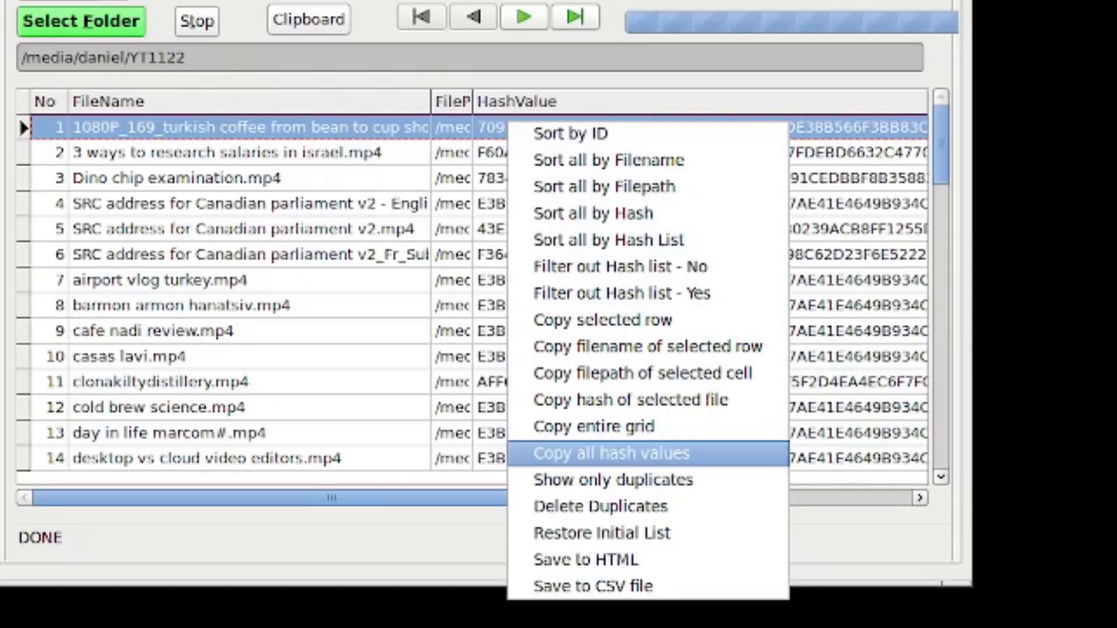
left_click(611, 453)
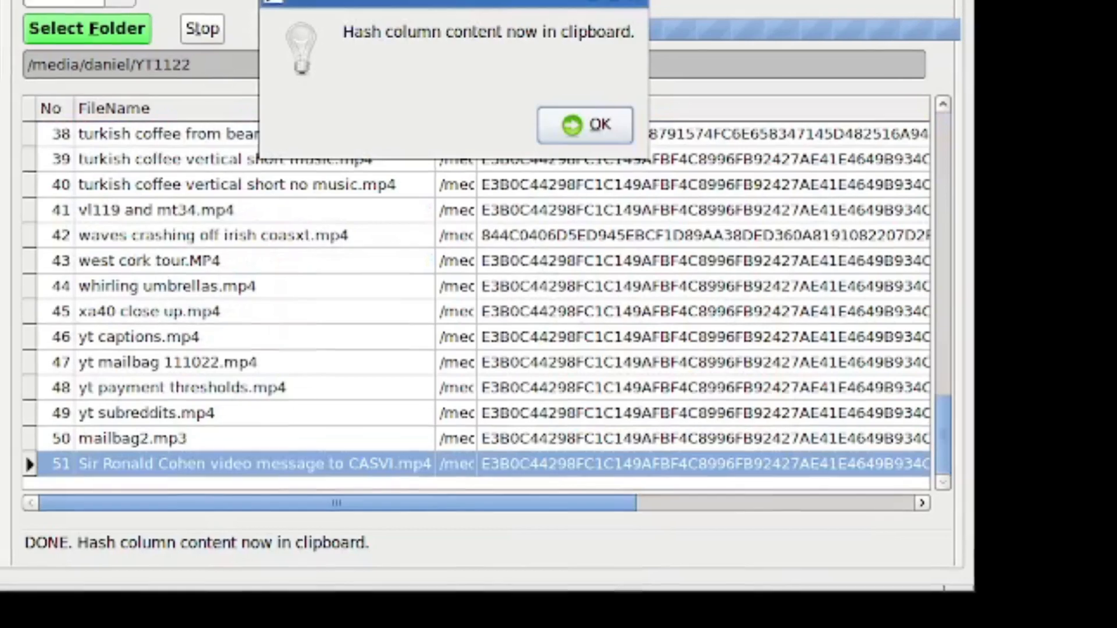
key("Return")
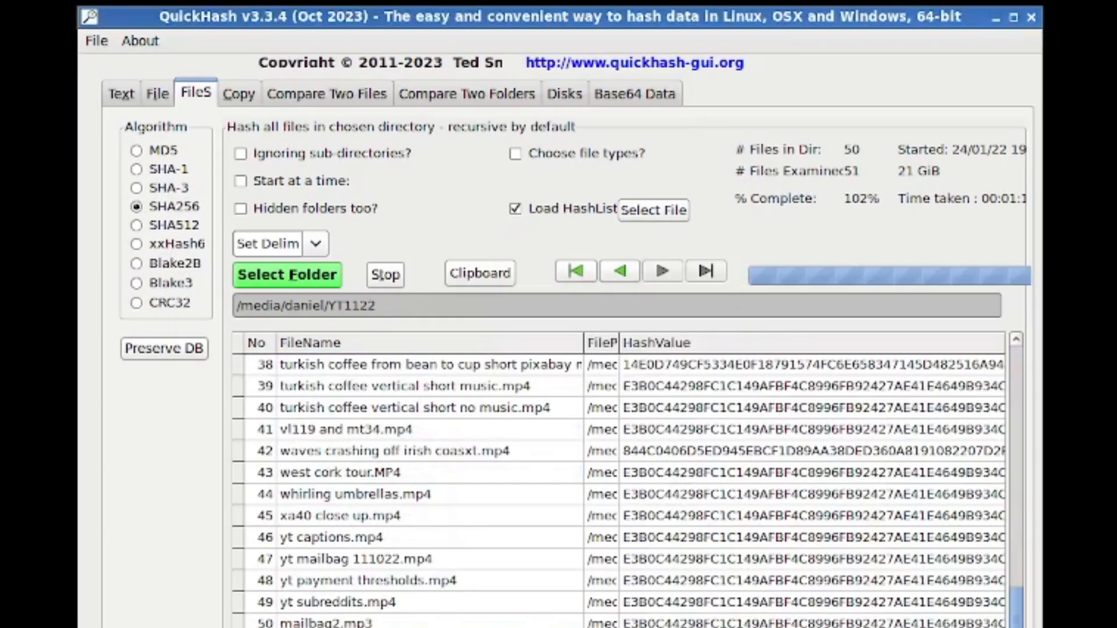
- Bring Mousepad back into view and replace the document's entire text with the copied hash values
left_click_drag(1115, 501, 440, 60)
left_click(537, 289)
key("ctrl+a")
key("ctrl+v")
scroll(536, 289, "down", 20)
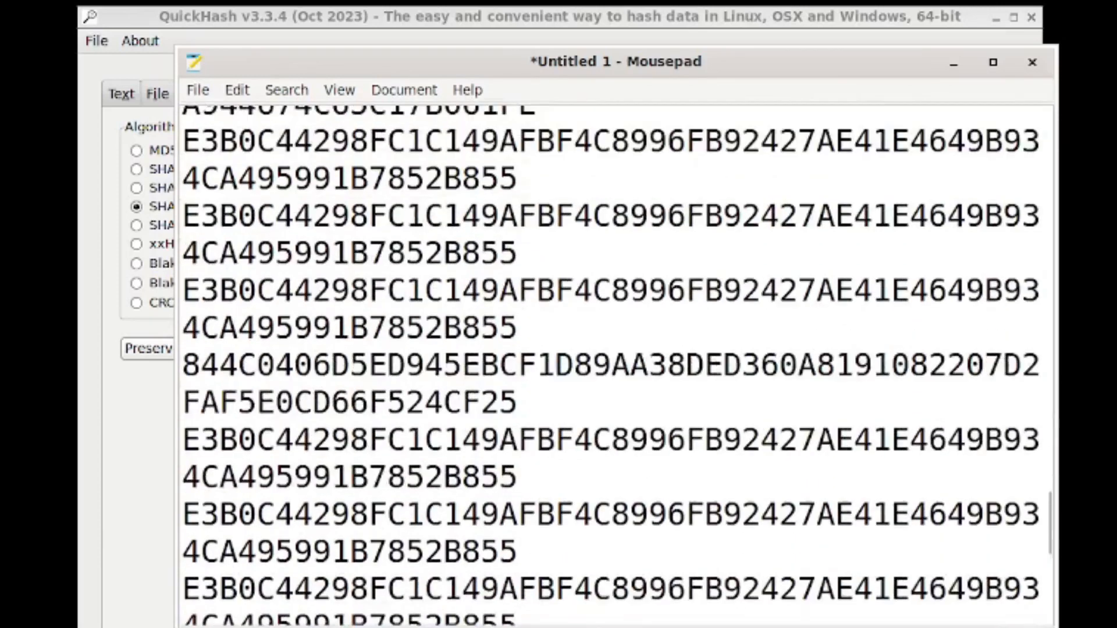
- Look through the pasted hash list in Mousepad and highlight its SHA256 header line
scroll(537, 289, "down", 5)
scroll(537, 289, "up", 8)
scroll(536, 290, "up", 20)
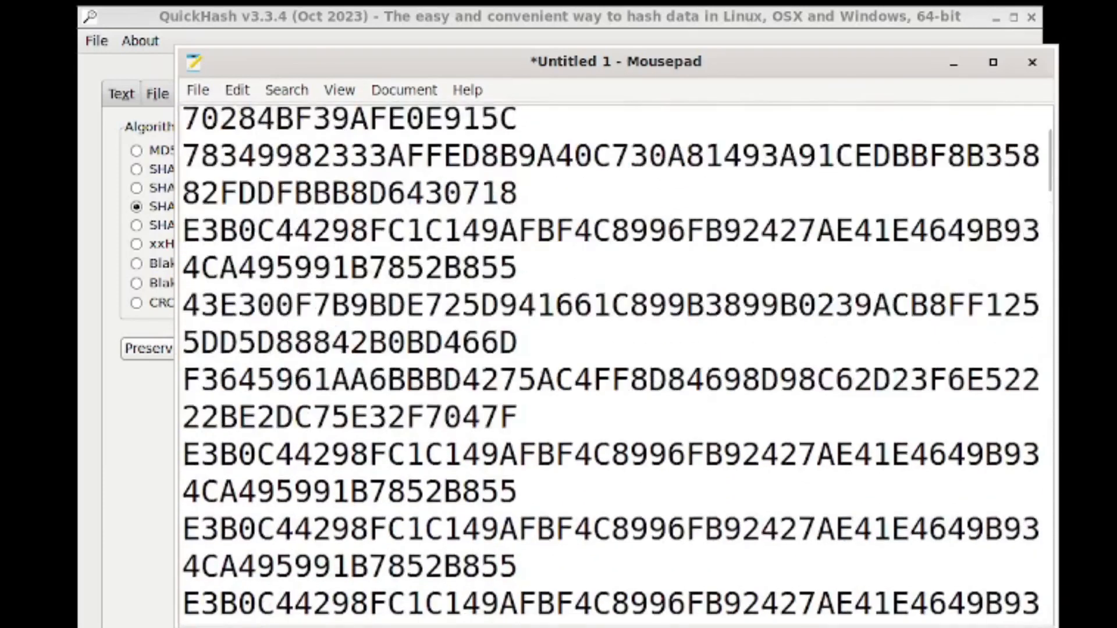
scroll(536, 289, "up", 2)
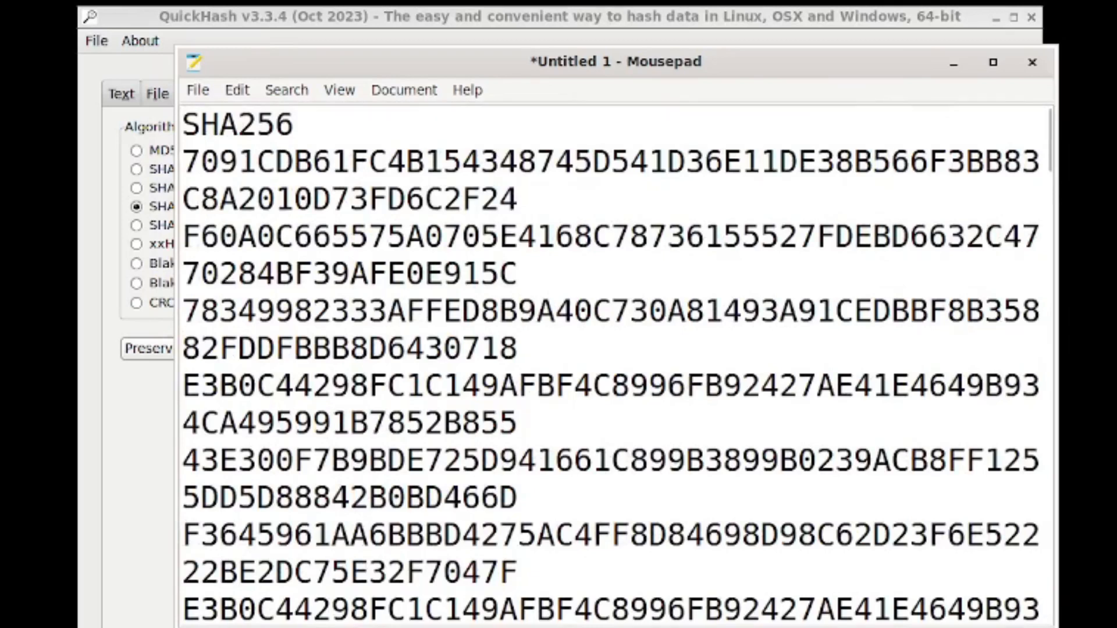
left_click_drag(294, 125, 184, 125)
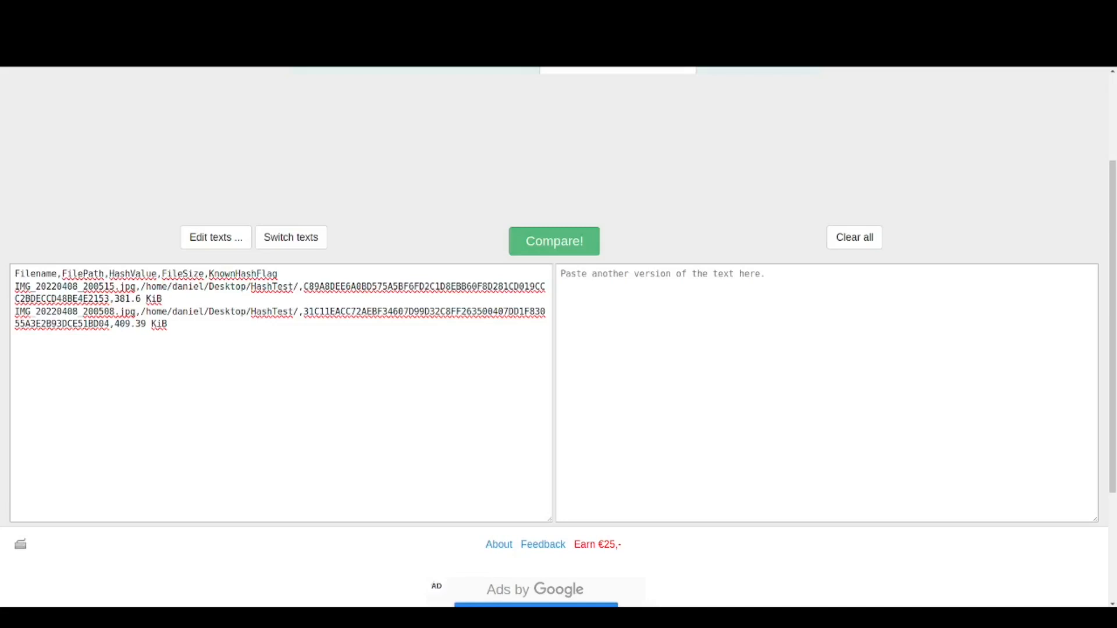
- In the online text comparison tool, review the hash report in the first text, highlighting the whole report and its two image rows
left_click_drag(175, 344, 15, 274)
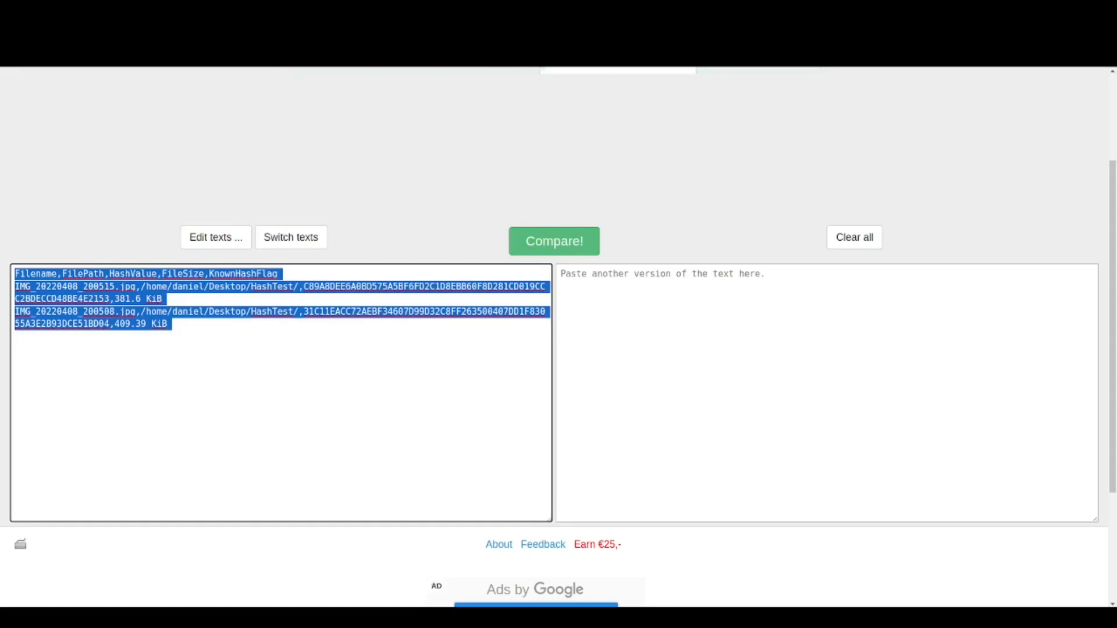
left_click(256, 372)
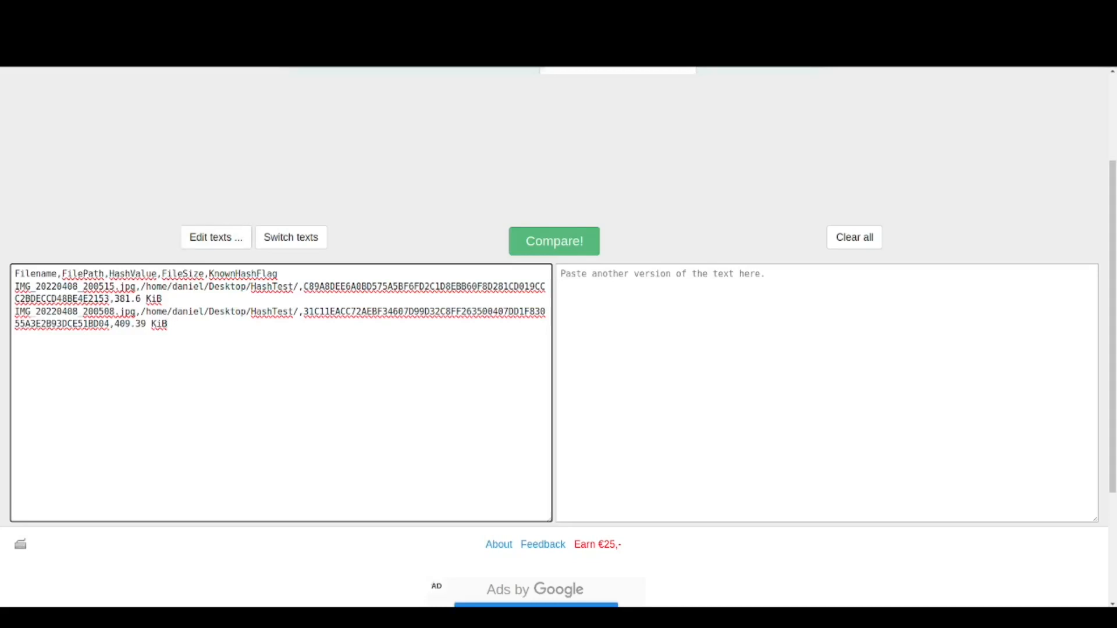
left_click_drag(172, 324, 14, 287)
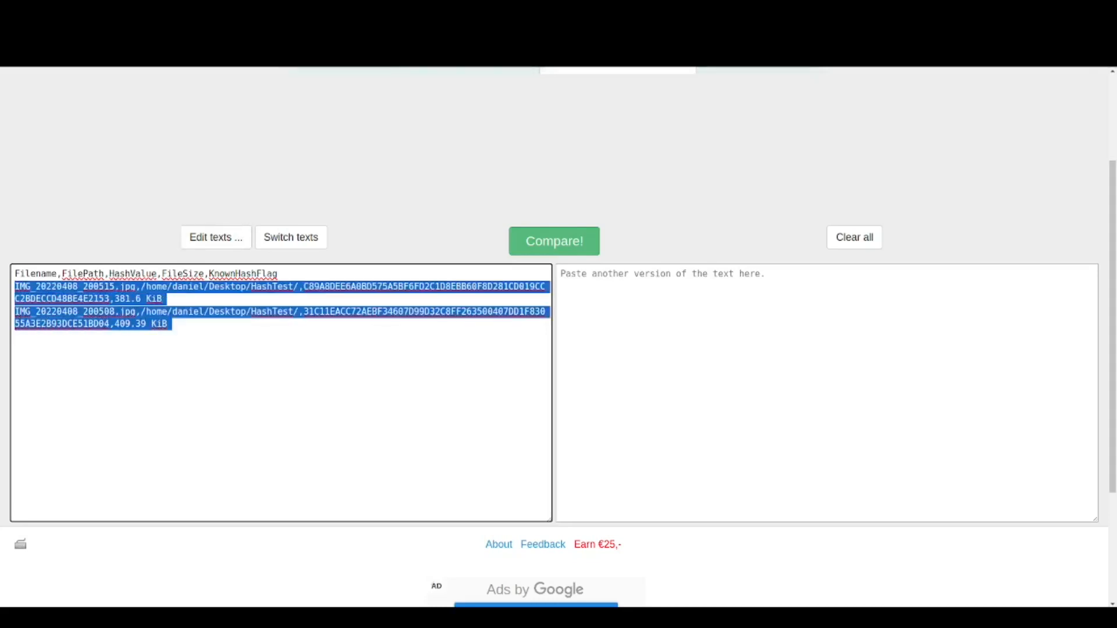
left_click(15, 337)
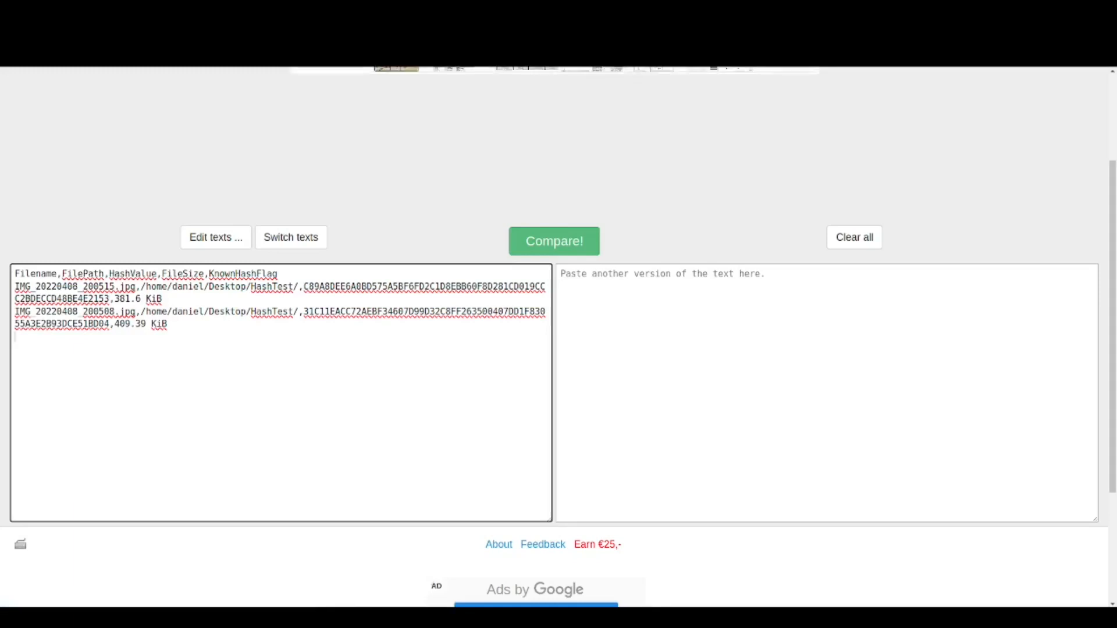
- Paste the two-image hash report as the second text and compare both texts
left_click(826, 336)
key("ctrl+v")
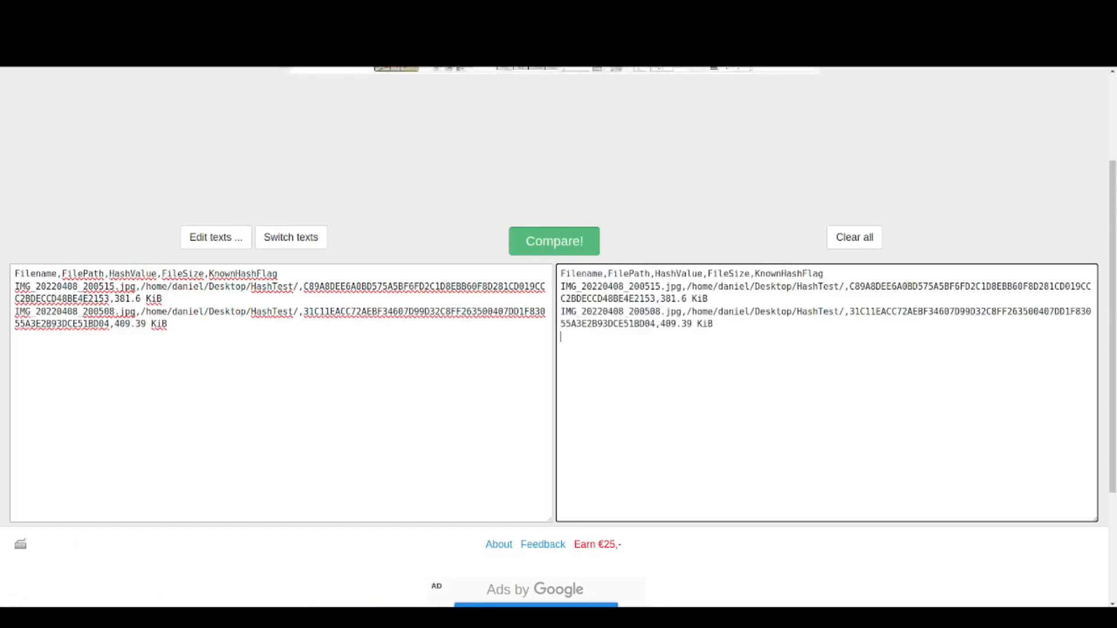
left_click(585, 242)
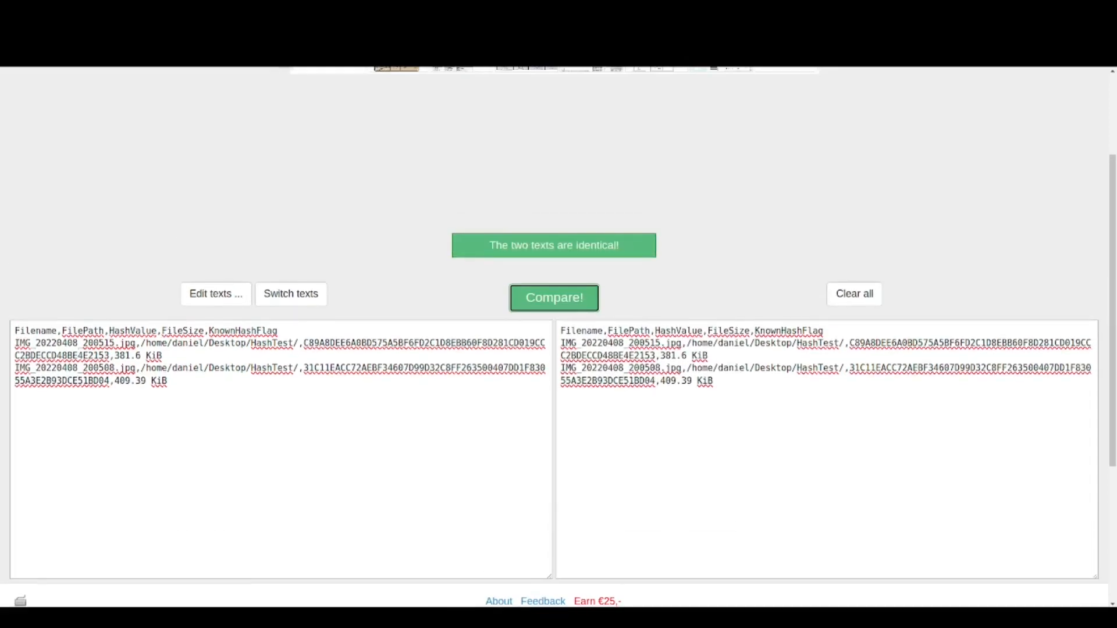
- Change the second character of the IMG_20220408_200515.jpg hash in the second text to 7, rerun the comparison and highlight 200515 in the result
left_click_drag(855, 343, 860, 343)
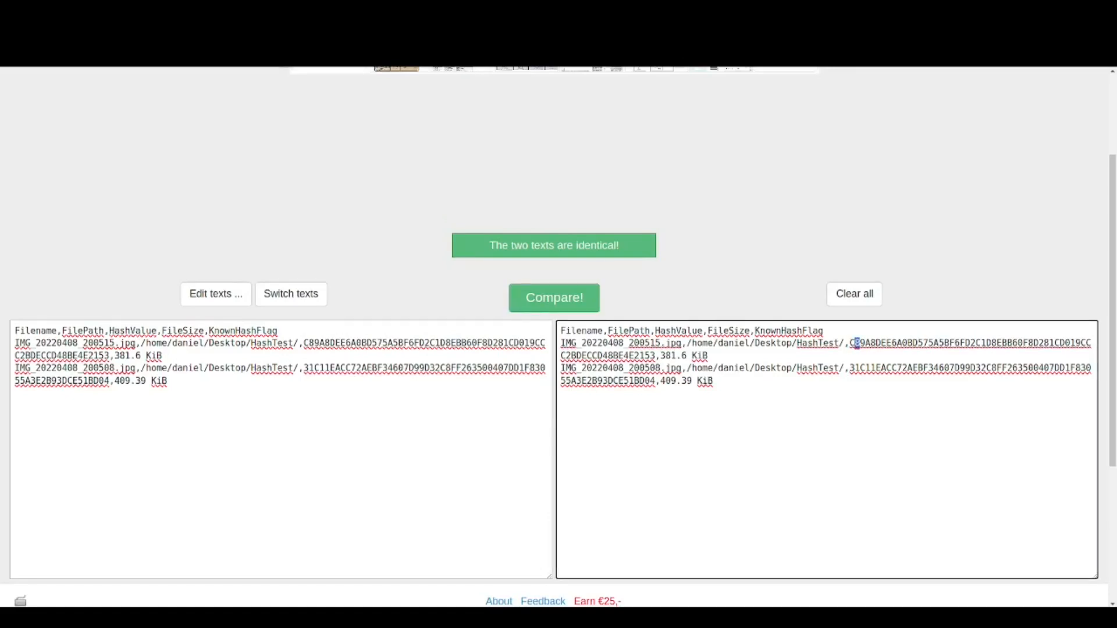
type("7")
left_click(554, 297)
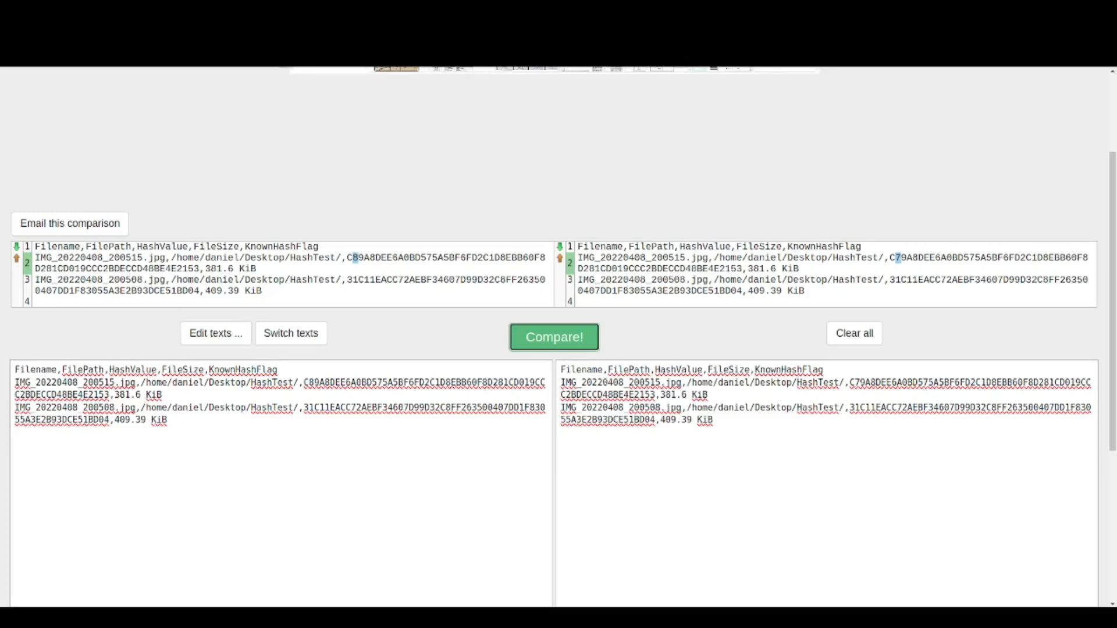
left_click_drag(109, 258, 143, 258)
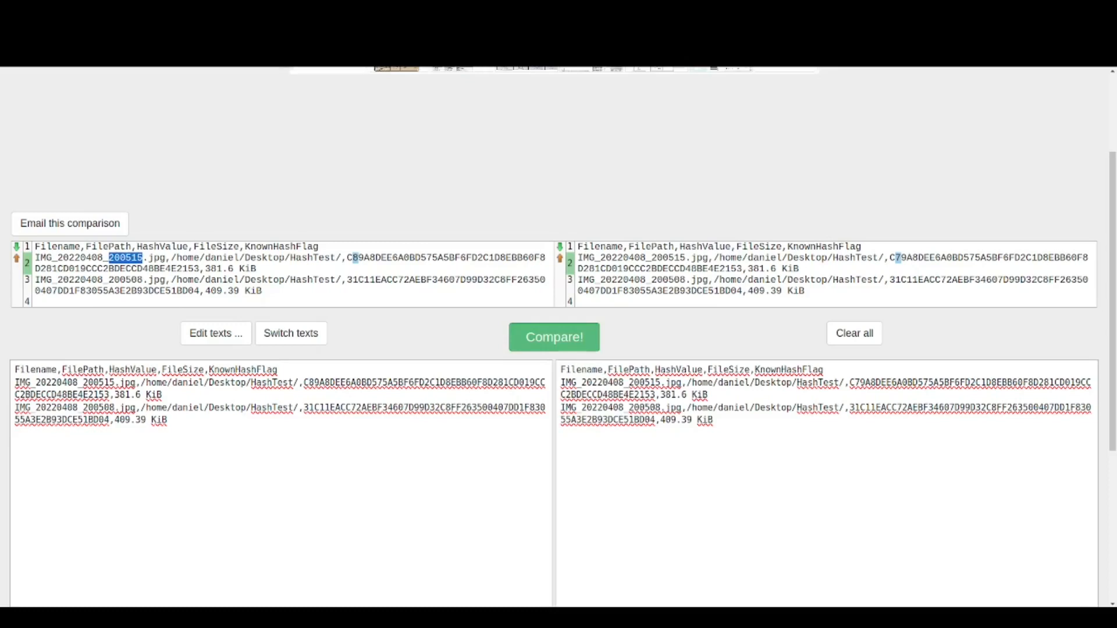
scroll(558, 349, "down", 2)
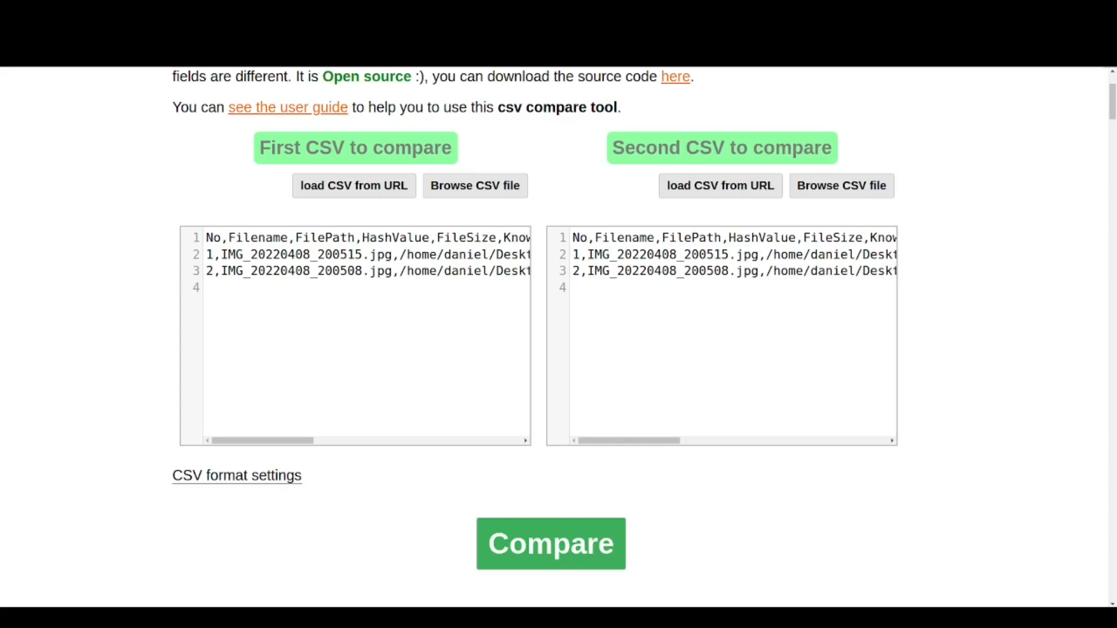
- In the online CSV compare tool, compare the two loaded hash CSVs and highlight part of the filename in the differing row
mouse_move(263, 441)
left_mouse_down()
mouse_move(470, 441)
mouse_move(263, 441)
left_mouse_up()
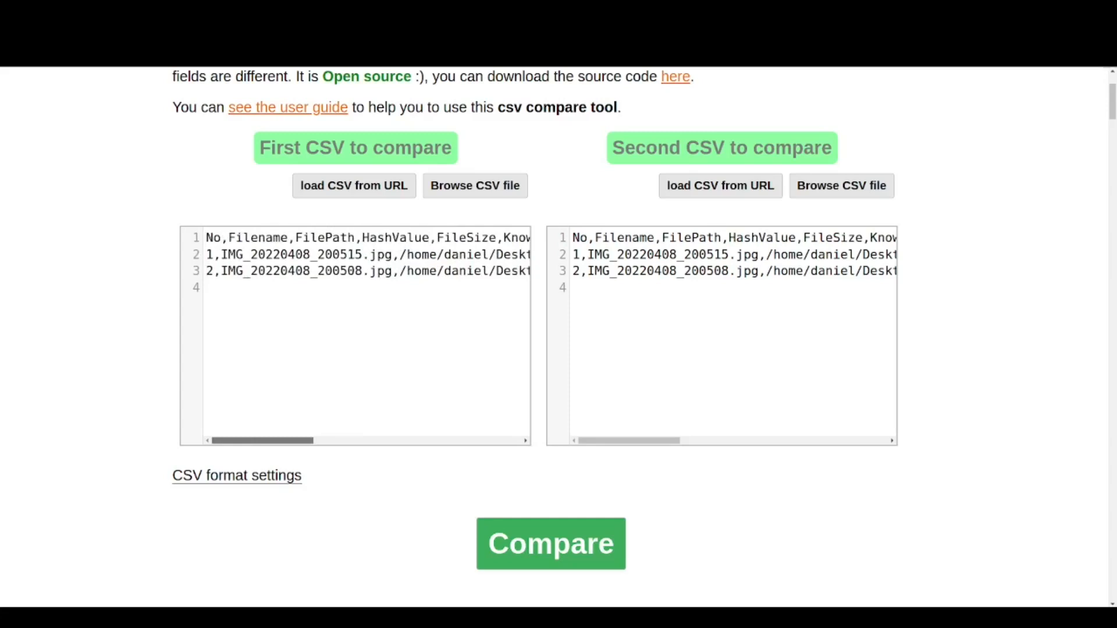
left_click(551, 544)
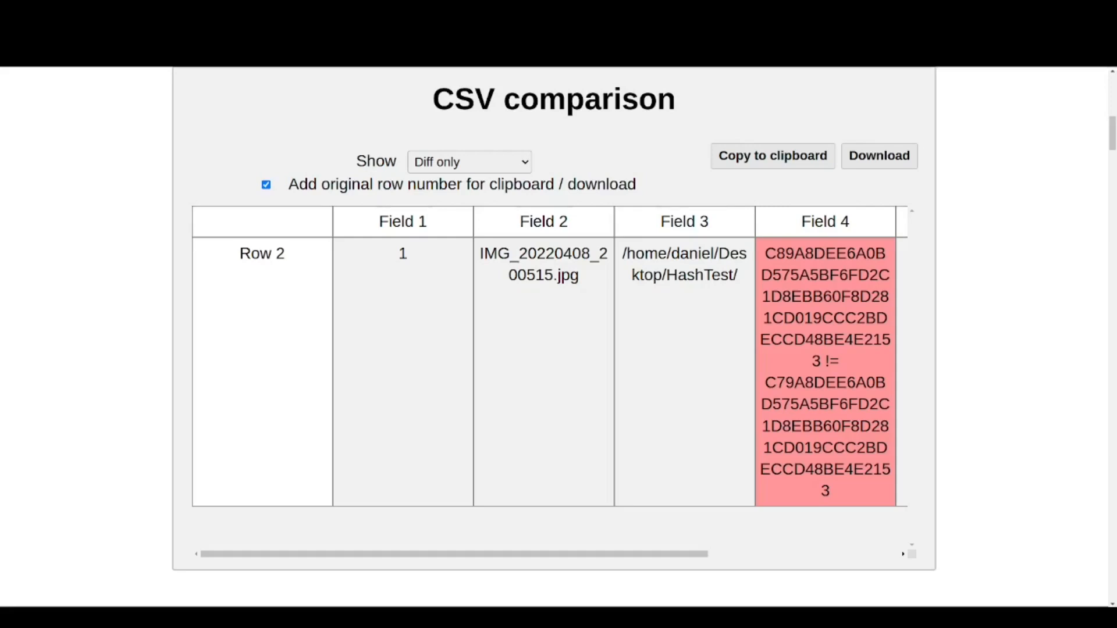
left_click_drag(527, 276, 557, 275)
mouse_move(454, 554)
left_mouse_down()
mouse_move(645, 554)
mouse_move(454, 553)
left_mouse_up()
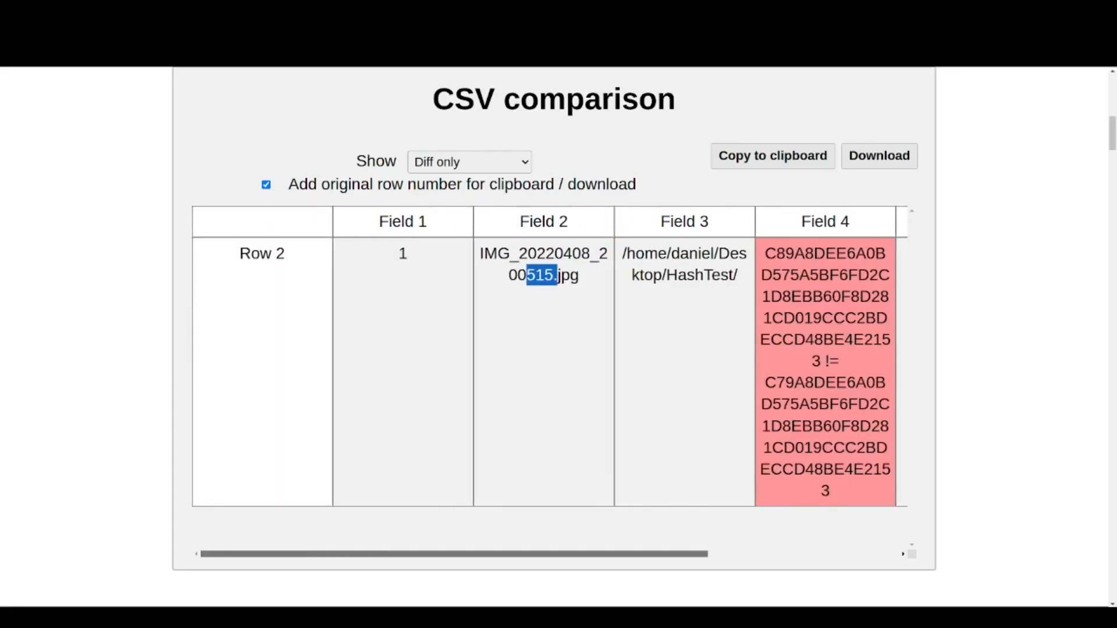